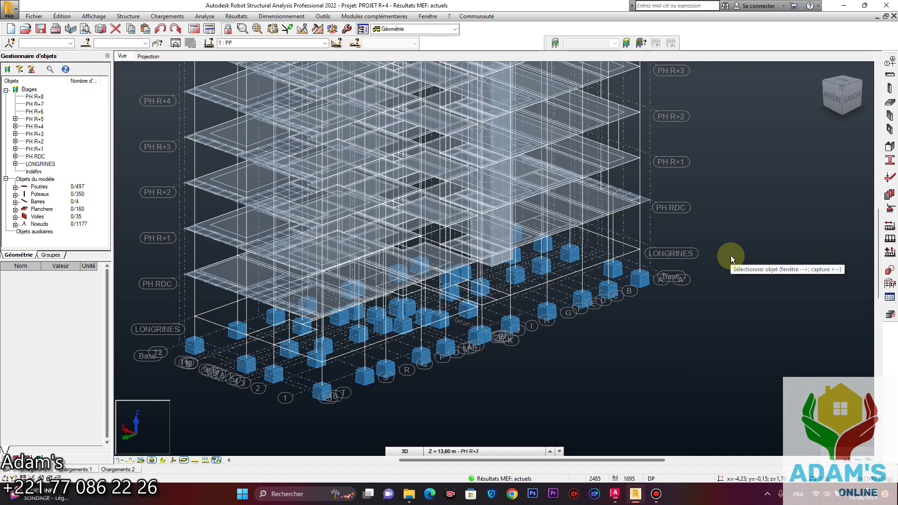
Display the colour map of the axial force Fx on the building's bars for load case 1 : PP
scroll(730, 256, down, 5)
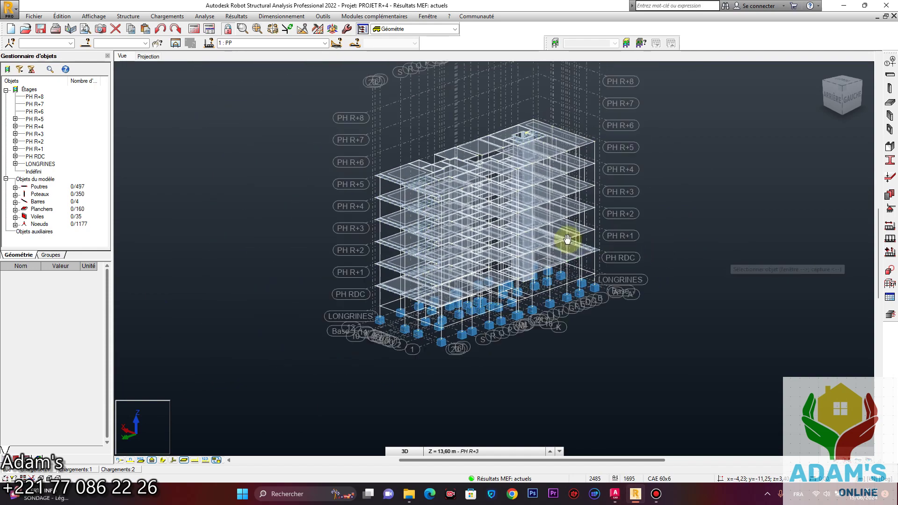
click(236, 16)
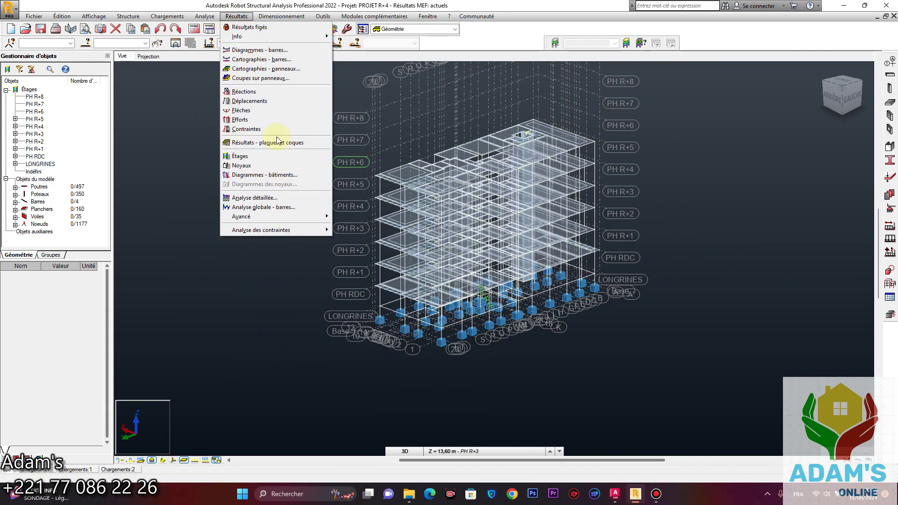
click(276, 60)
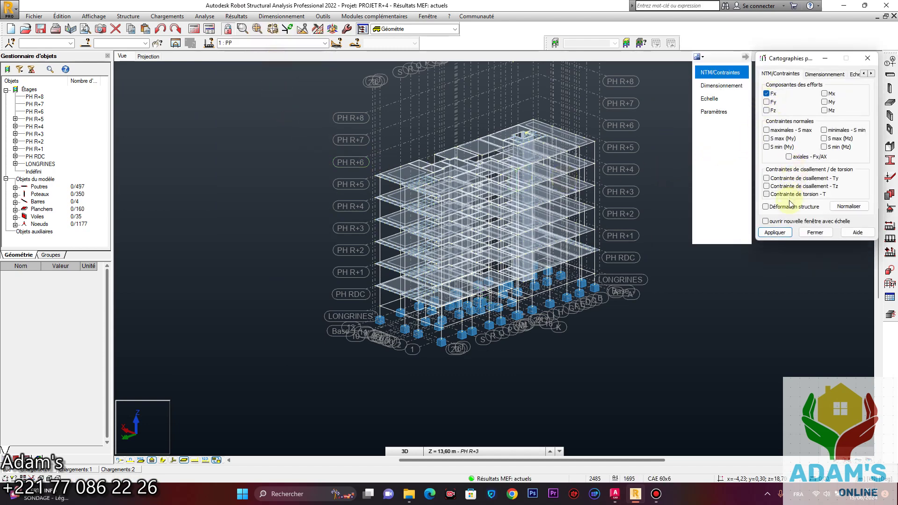
click(779, 232)
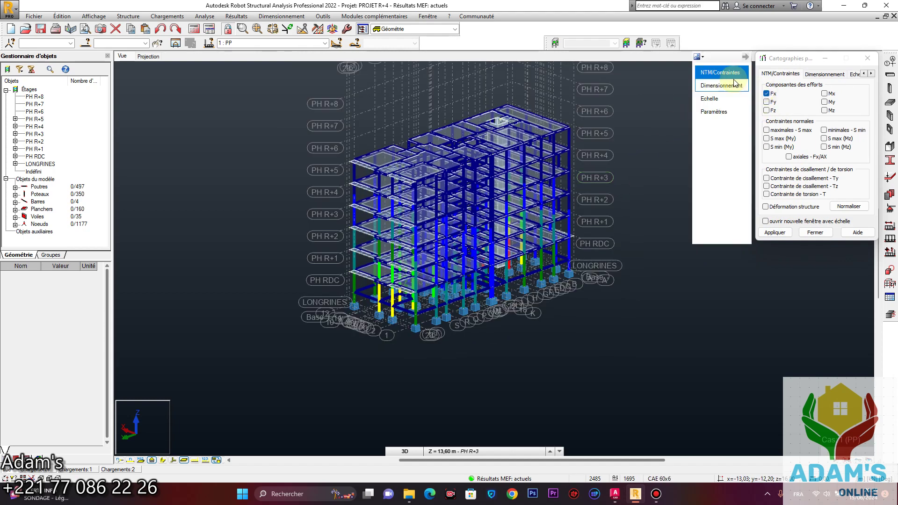
Keep the Simplifiée colour palette for the bar map's scale and normalise its interval limits
mouse_move(746, 93)
click(719, 99)
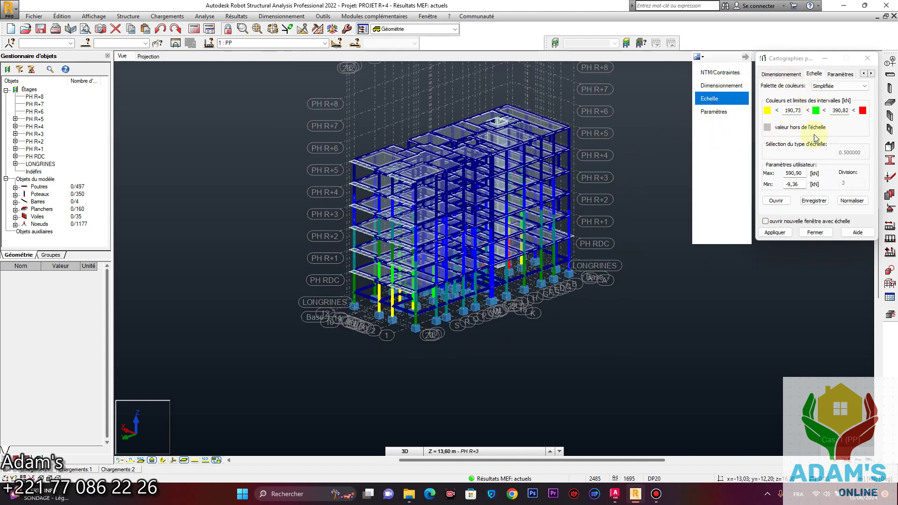
click(830, 93)
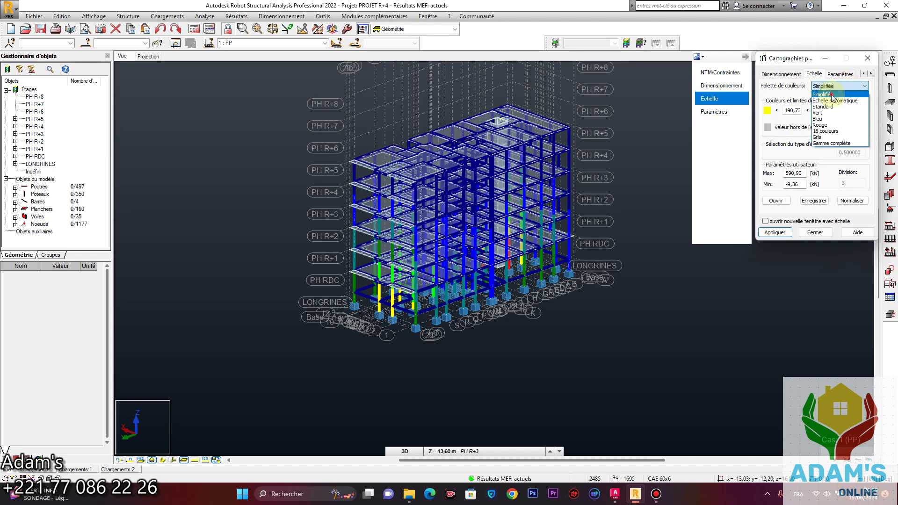
click(832, 98)
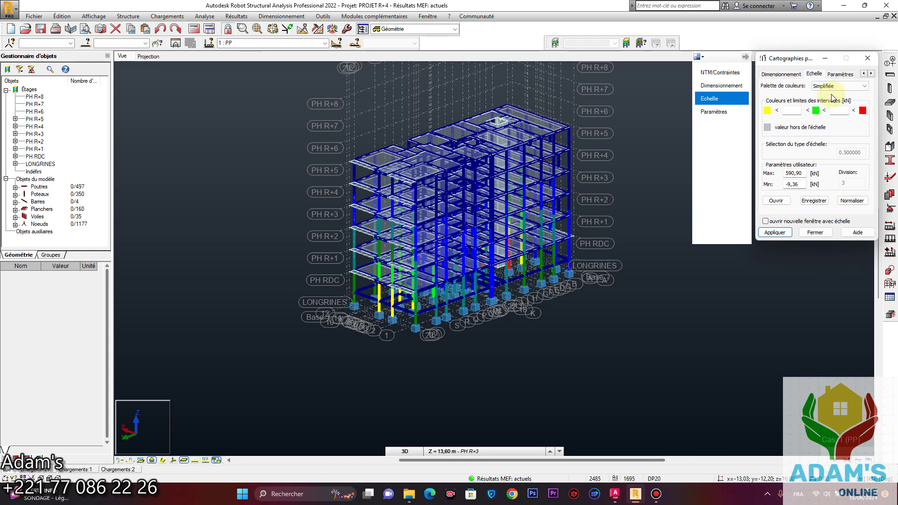
click(850, 202)
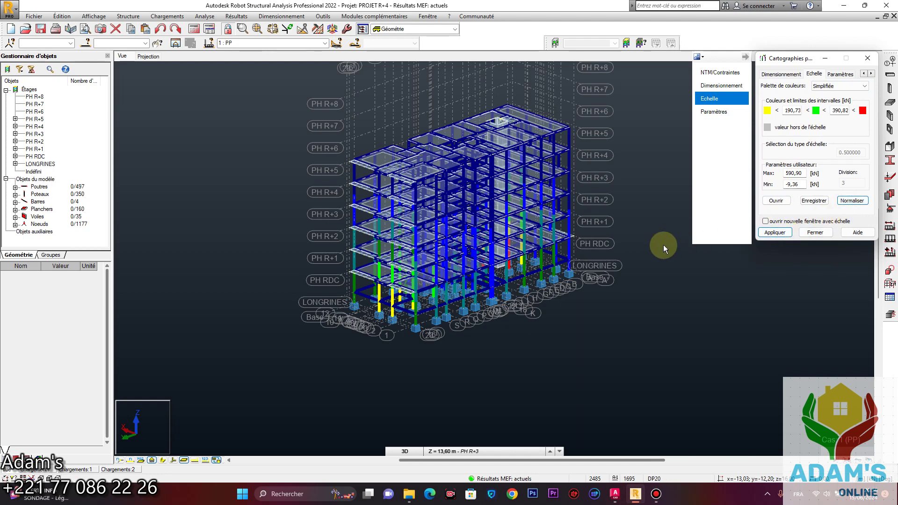
Examine the Fx colours on the lower-storey columns from several sides and compare them with the scale's interval limits
scroll(627, 226, up, 3)
scroll(625, 226, down, 1)
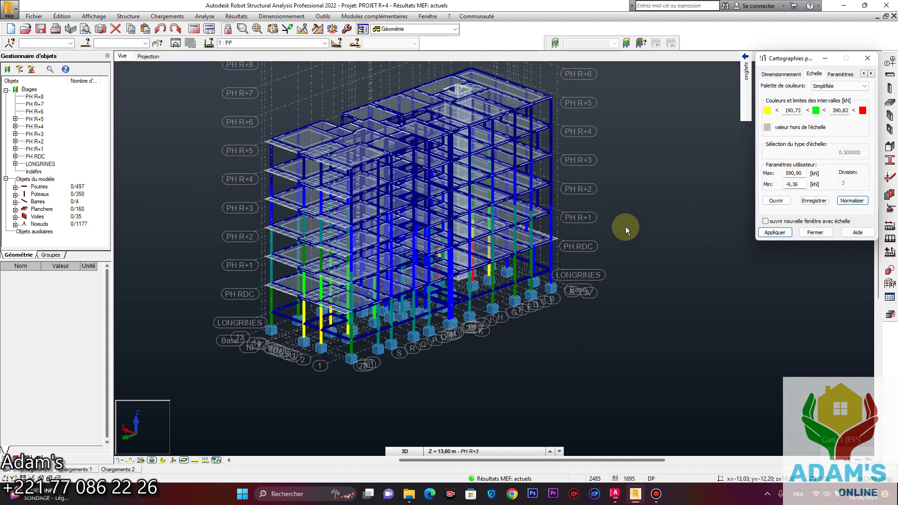
scroll(650, 269, up, 2)
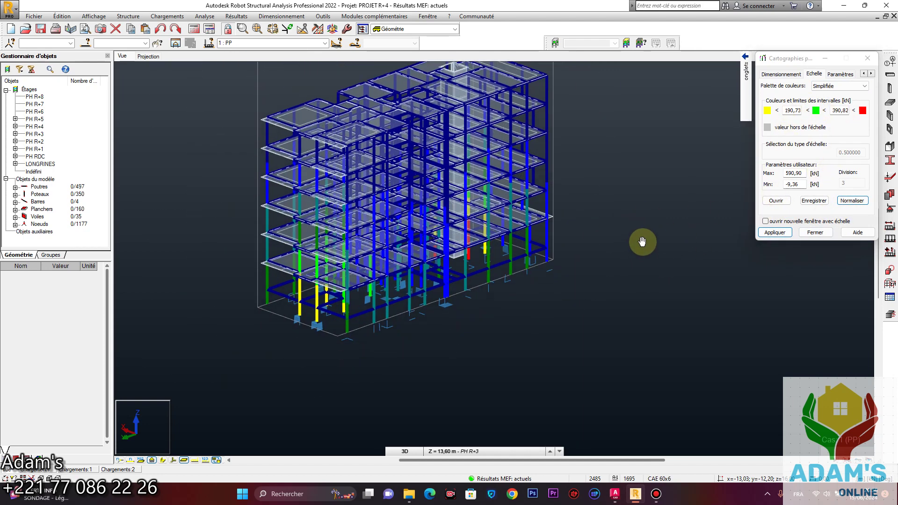
right_click(574, 239)
click(608, 276)
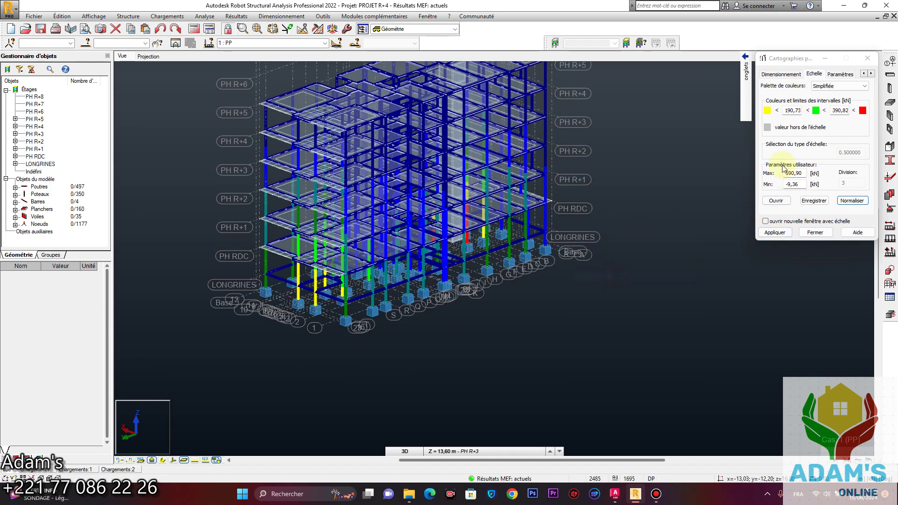
drag(615, 273, 665, 263)
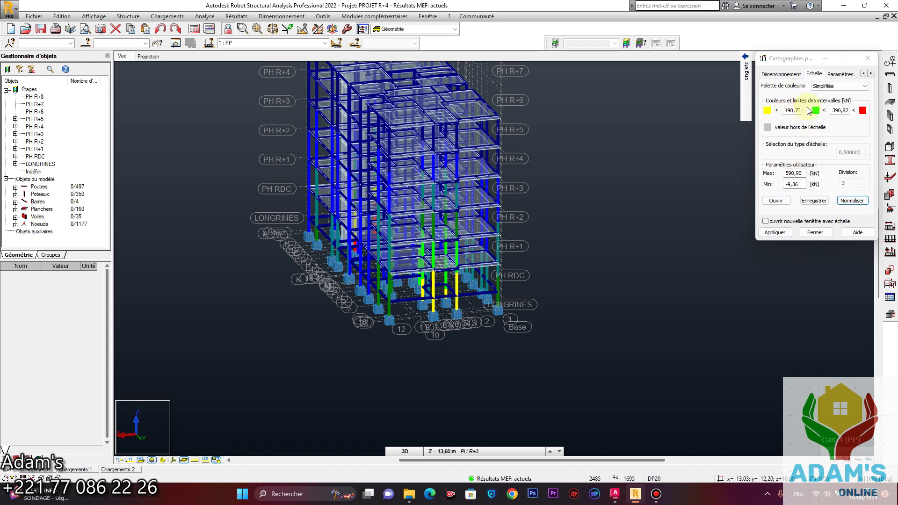
drag(641, 182, 636, 227)
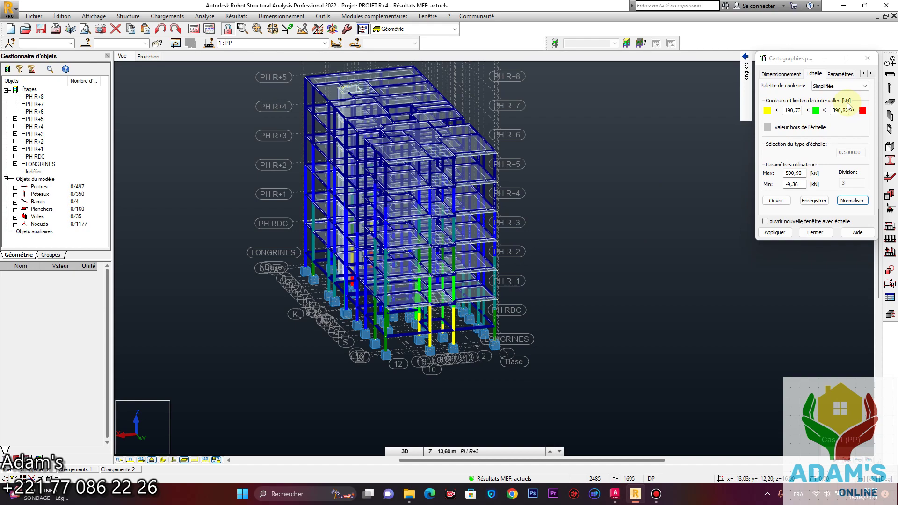
mouse_move(631, 230)
mouse_down()
mouse_move(545, 261)
mouse_move(578, 278)
mouse_move(631, 254)
mouse_move(616, 253)
mouse_move(616, 233)
mouse_up()
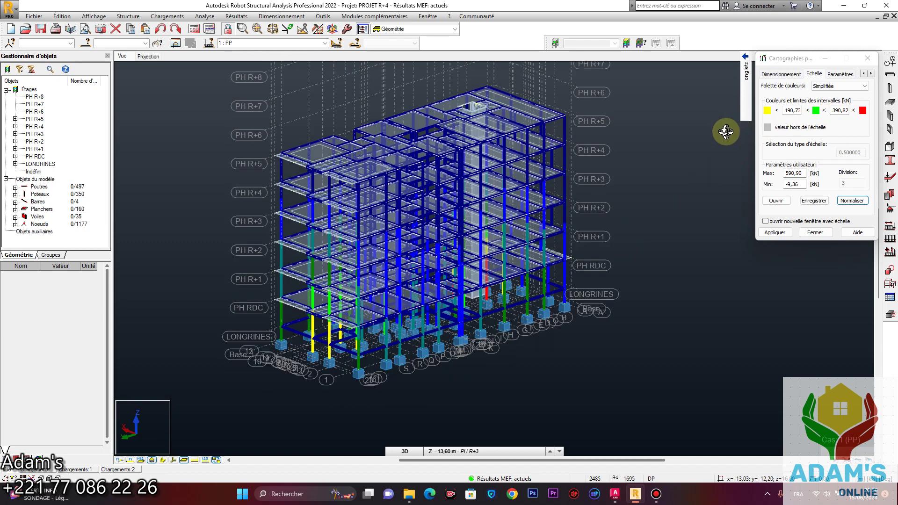
middle_drag(597, 229, 602, 182)
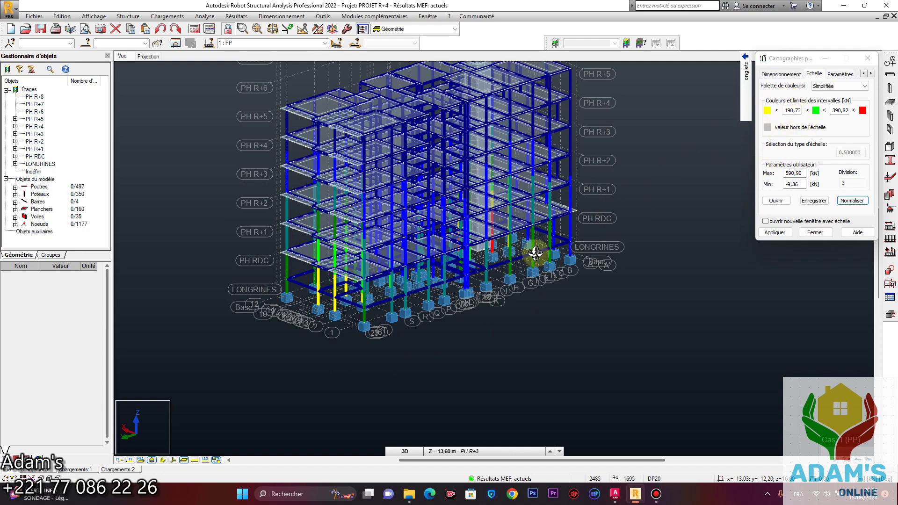
mouse_move(368, 296)
shift+middle_down()
mouse_move(463, 297)
mouse_move(341, 301)
mouse_move(378, 302)
shift+middle_up()
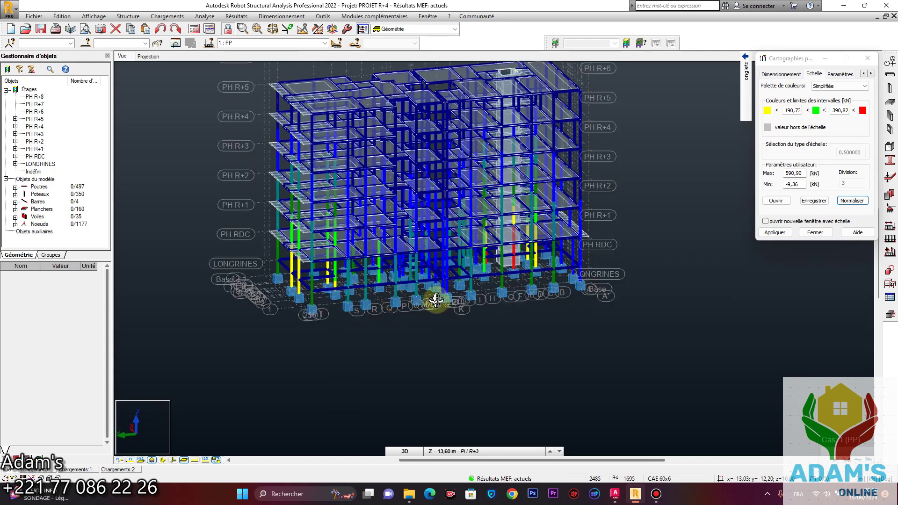
scroll(507, 272, up, 4)
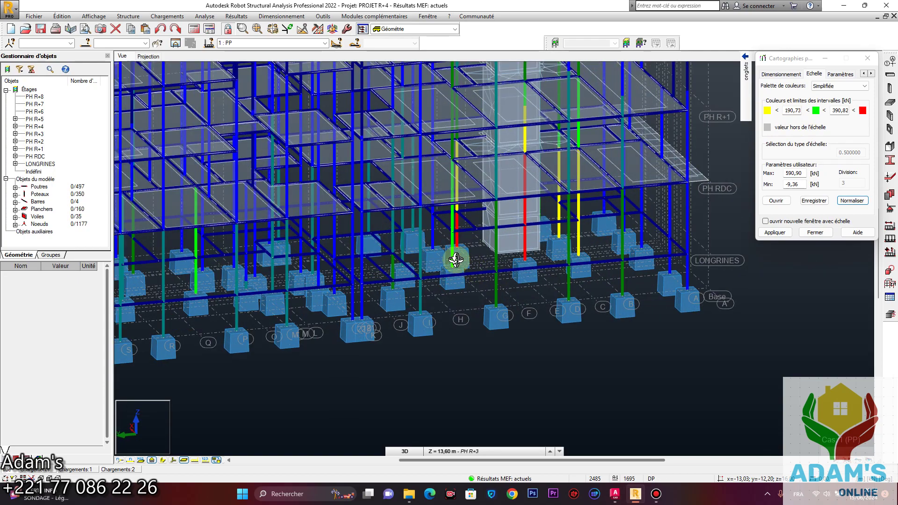
scroll(455, 260, down, 4)
scroll(455, 260, up, 5)
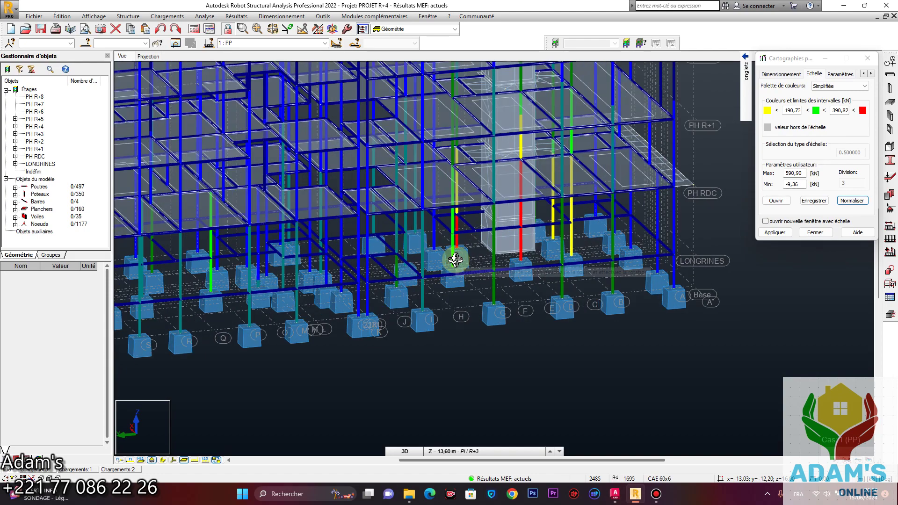
scroll(455, 260, down, 3)
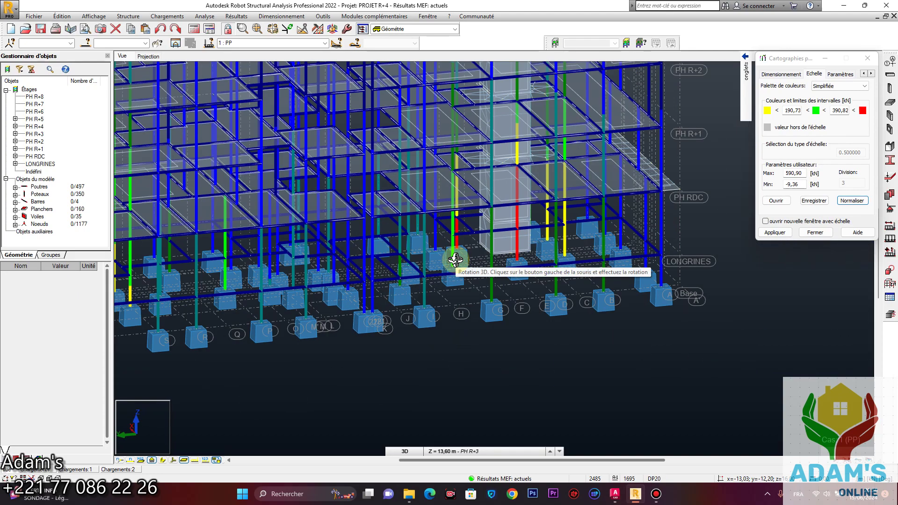
drag(491, 262, 491, 282)
scroll(491, 282, down, 3)
middle_drag(490, 283, 512, 283)
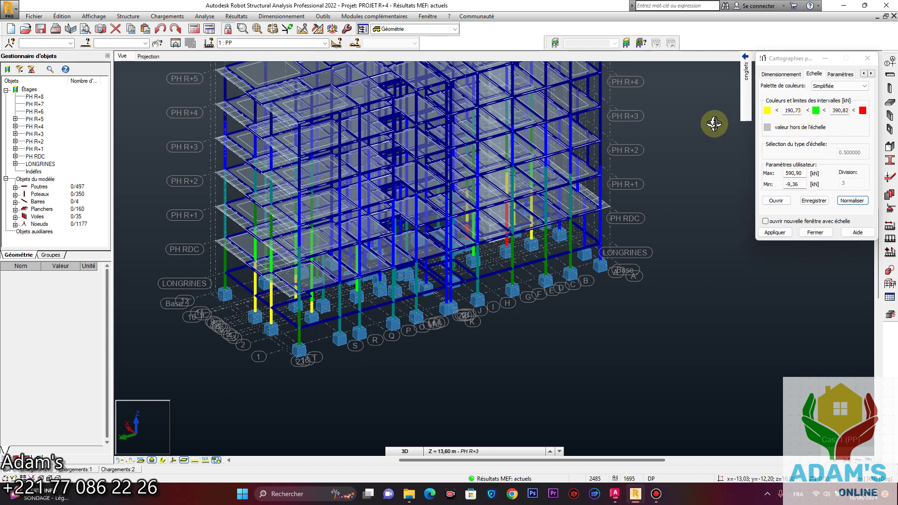
Switch the displayed results to load case 4 : ELU and normalise the Fx colour scale for it
click(324, 43)
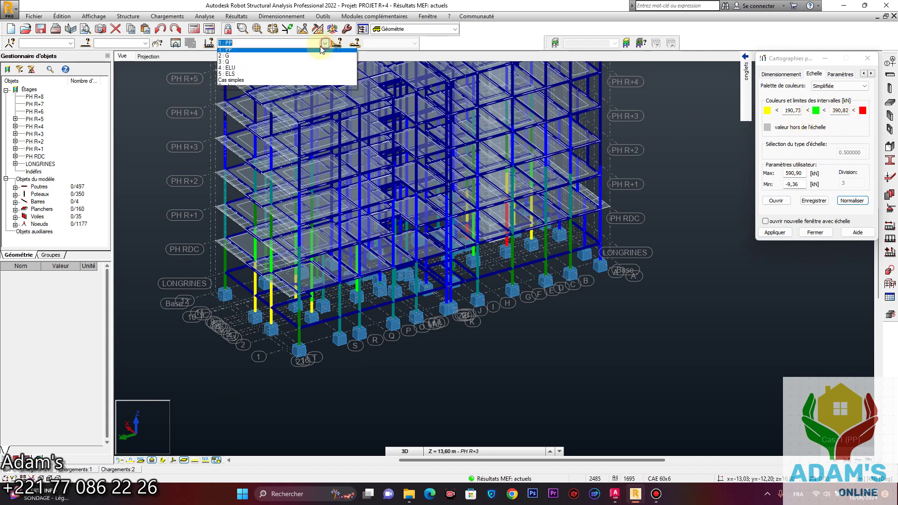
click(243, 70)
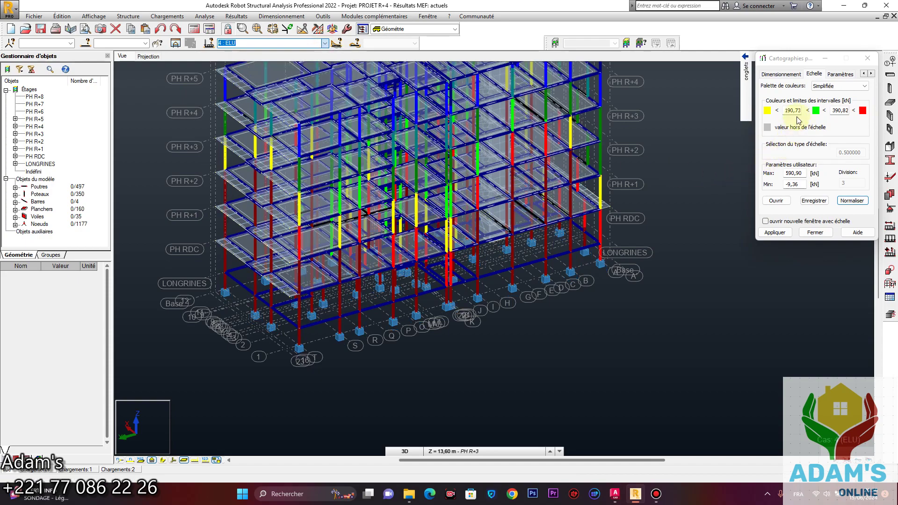
shift+middle_drag(651, 196, 514, 314)
scroll(457, 301, down, 3)
middle_drag(463, 300, 489, 303)
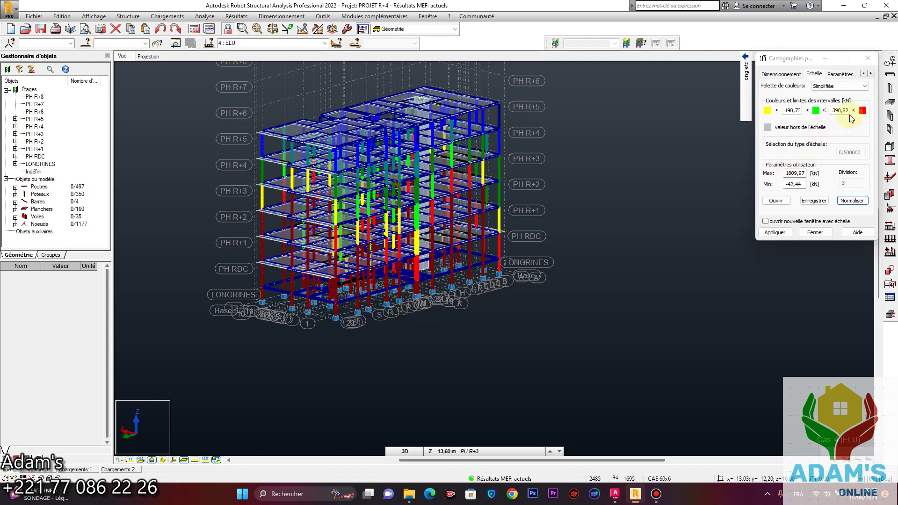
click(852, 200)
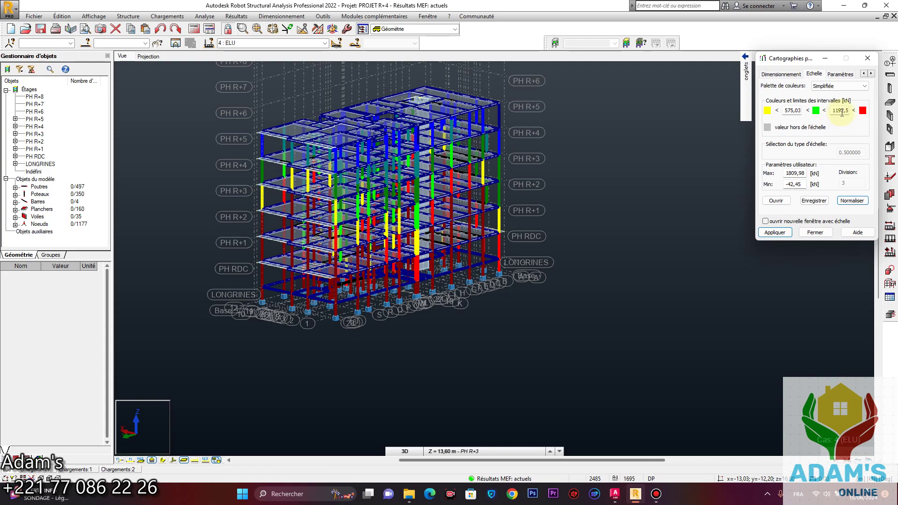
Inspect the ELU axial forces from the building's other side and change the scale's colour palette to Standard
shift+middle_drag(493, 287, 407, 363)
scroll(601, 280, up, 4)
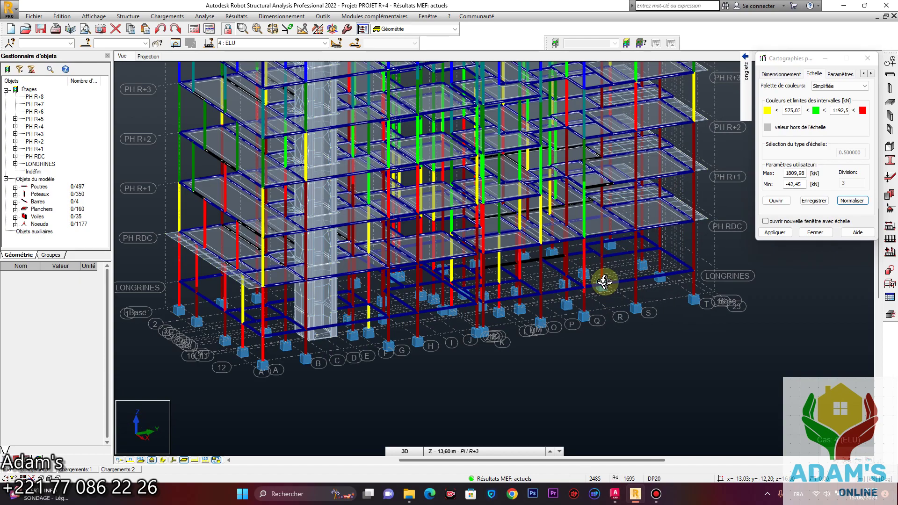
shift+middle_drag(555, 278, 493, 274)
click(865, 86)
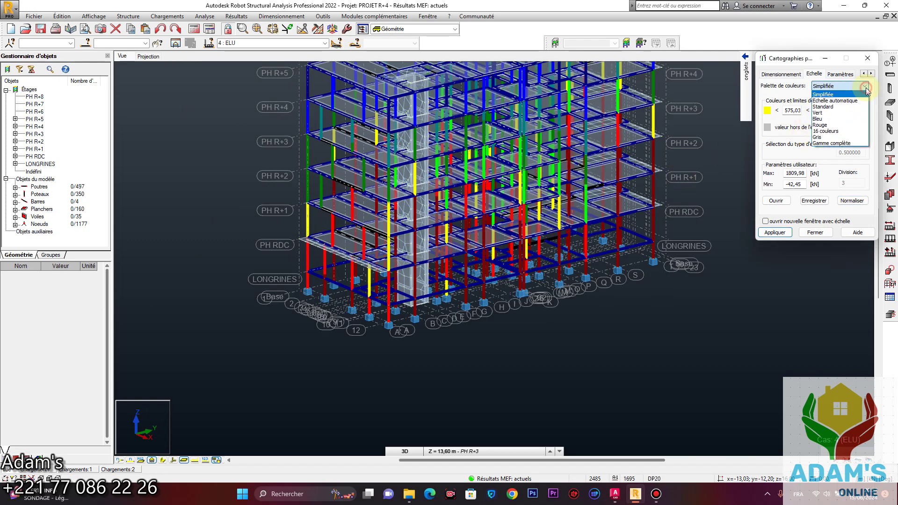
click(823, 106)
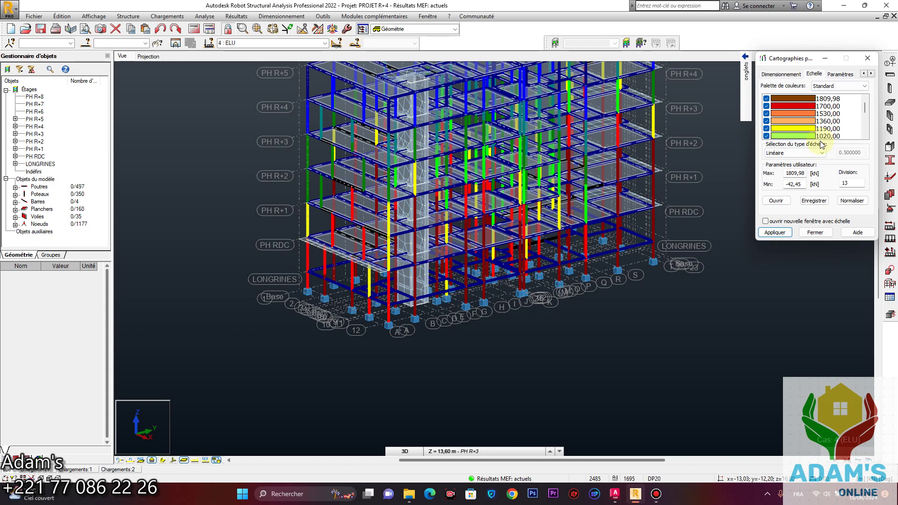
Recolour the scale's 1809,98 interval green and its 1700,00 interval blue, and apply the normalised scale
double_click(803, 100)
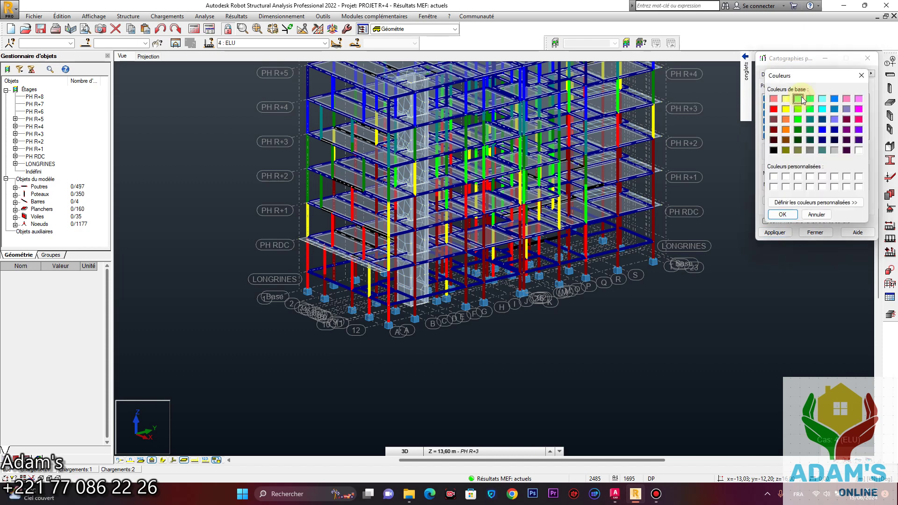
drag(814, 78, 777, 162)
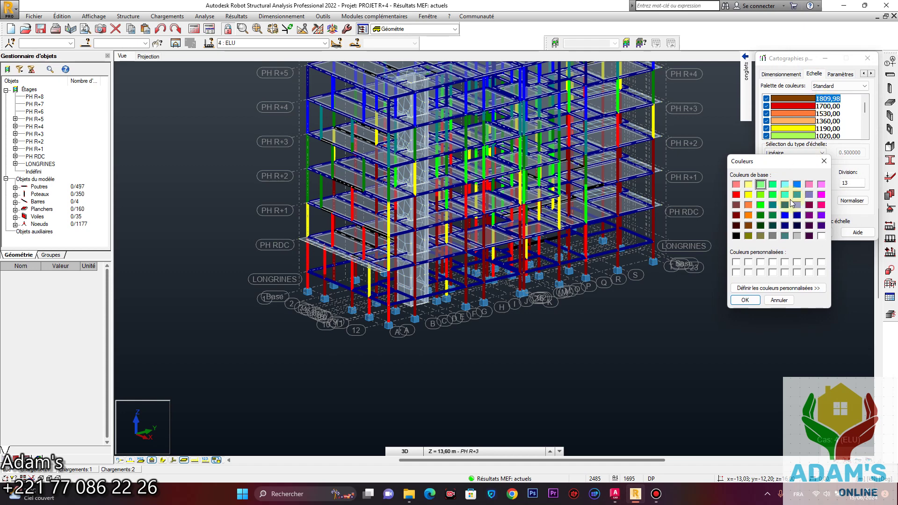
click(761, 207)
click(747, 300)
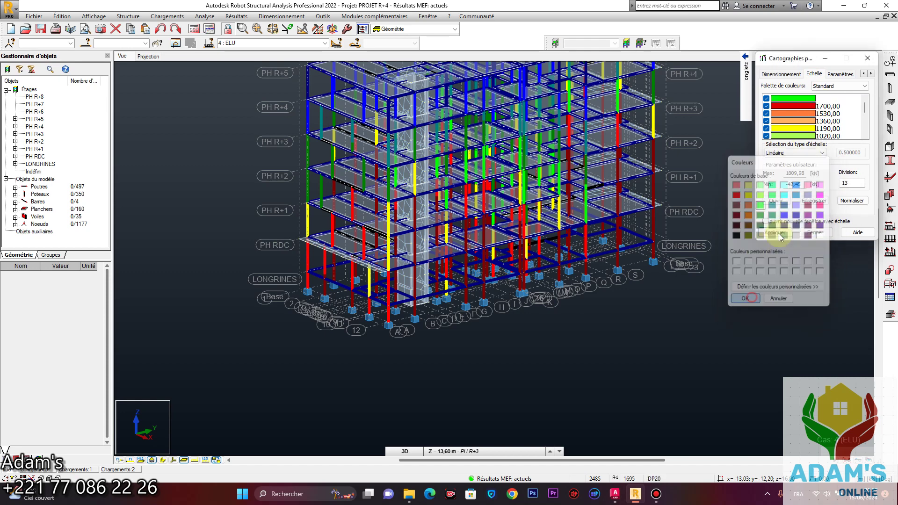
double_click(798, 105)
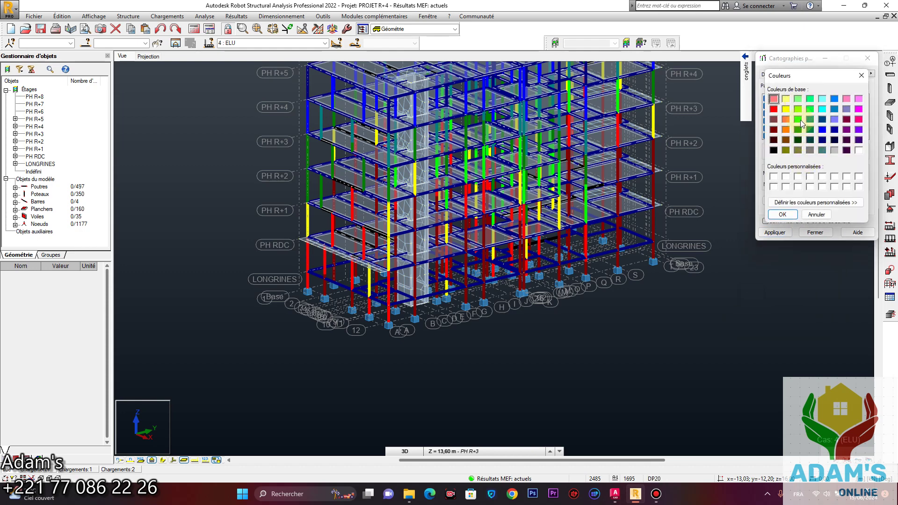
click(783, 216)
click(859, 200)
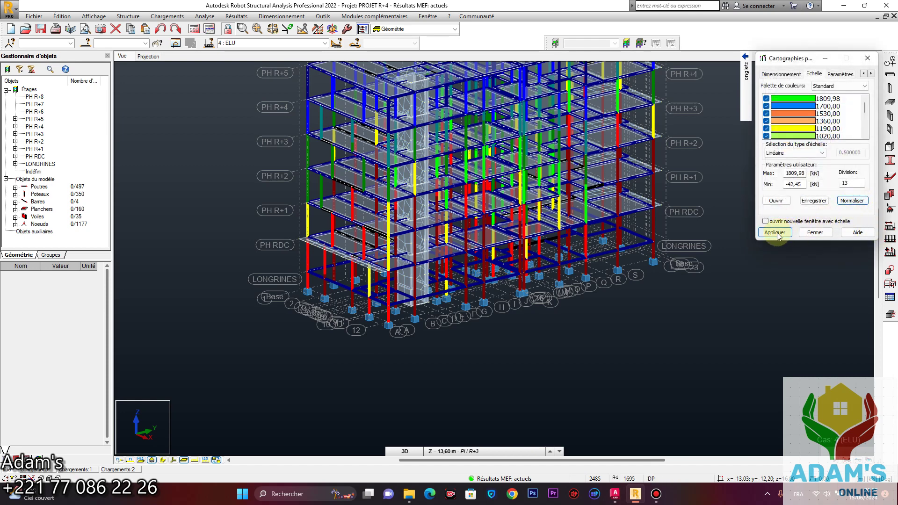
click(779, 234)
Set the Standard colour scale to 5 divisions and normalise it
click(848, 87)
click(848, 87)
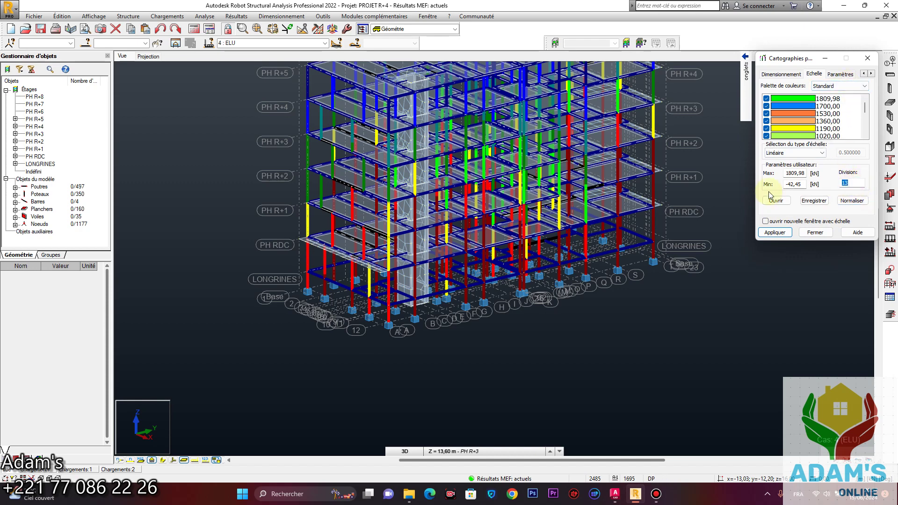
text(5)
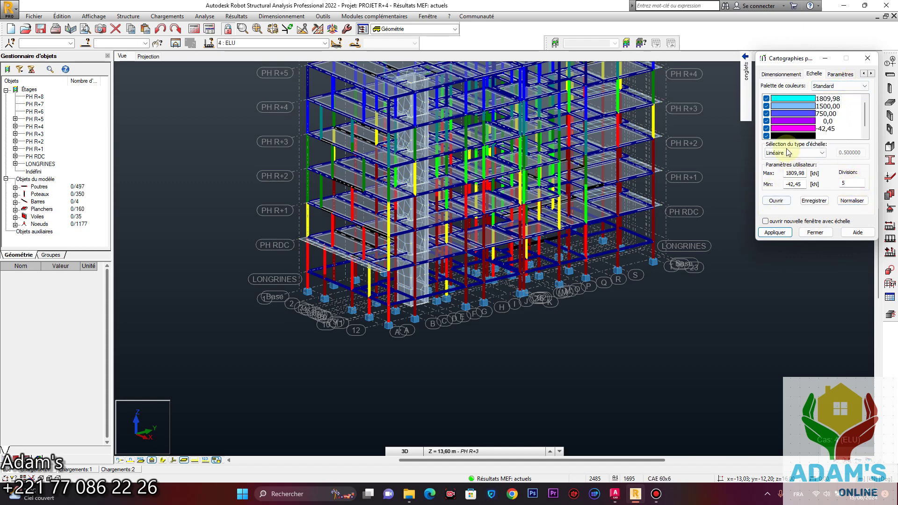
click(852, 201)
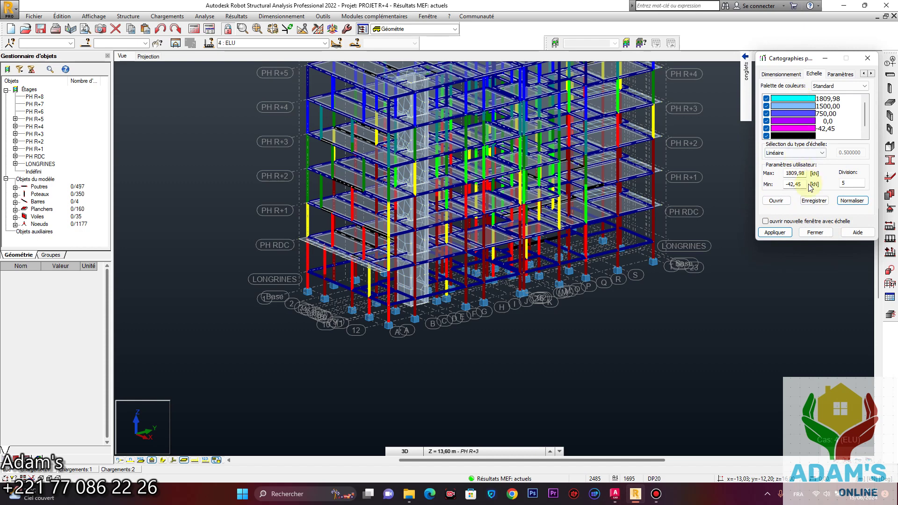
Apply the 5-division Fx colour scale to the bars and examine the ground-level columns from the building's other side
drag(805, 173, 790, 173)
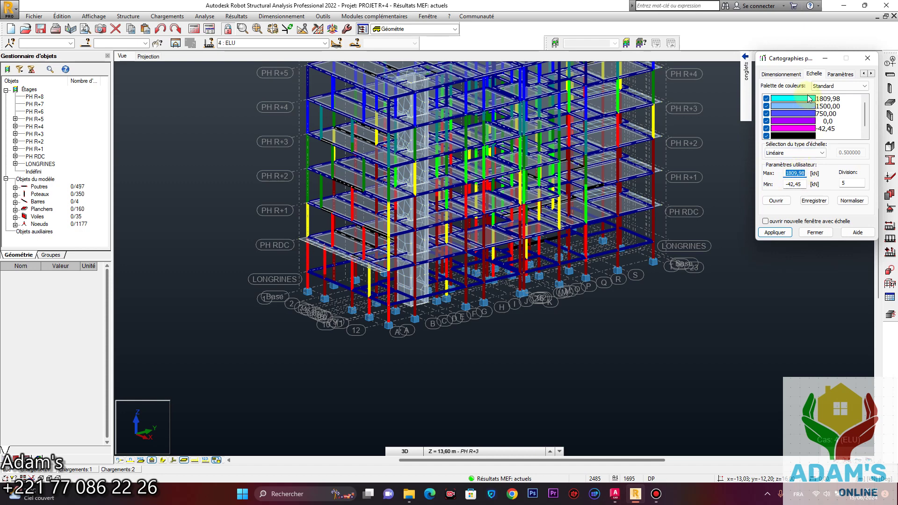
click(800, 111)
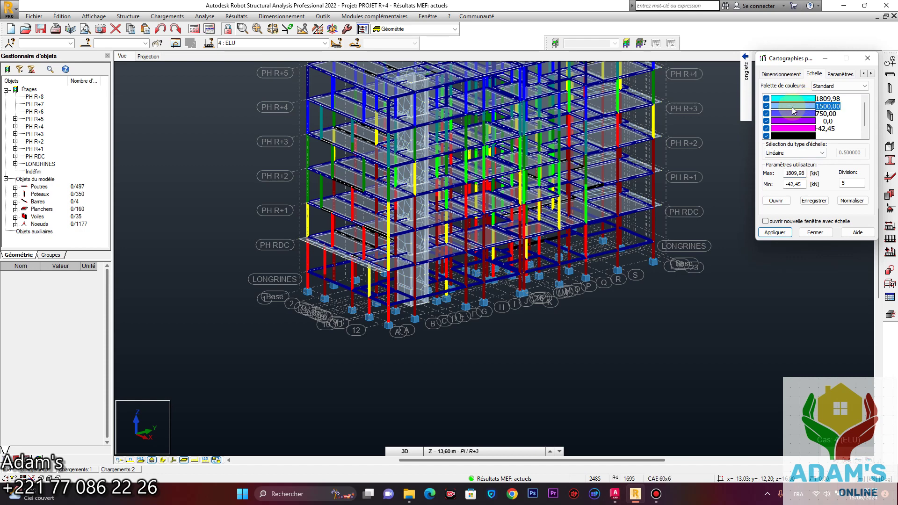
click(774, 233)
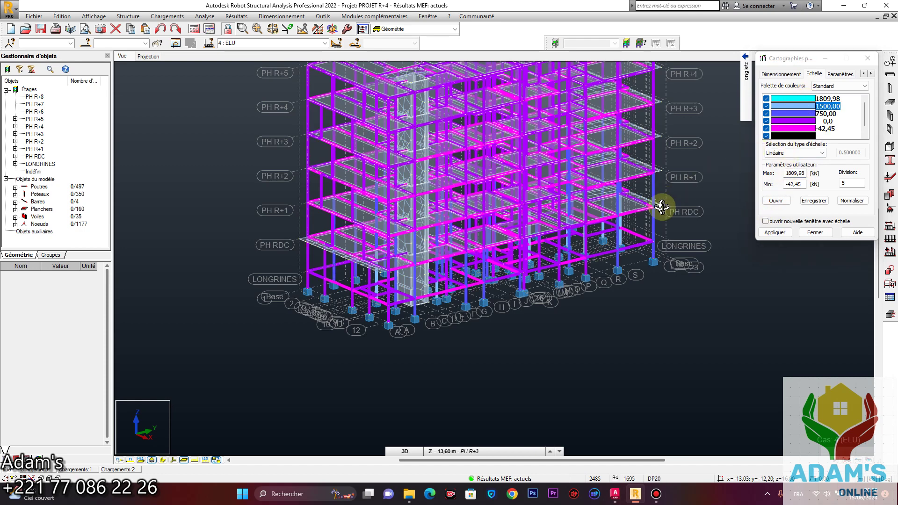
middle_drag(621, 237, 584, 249)
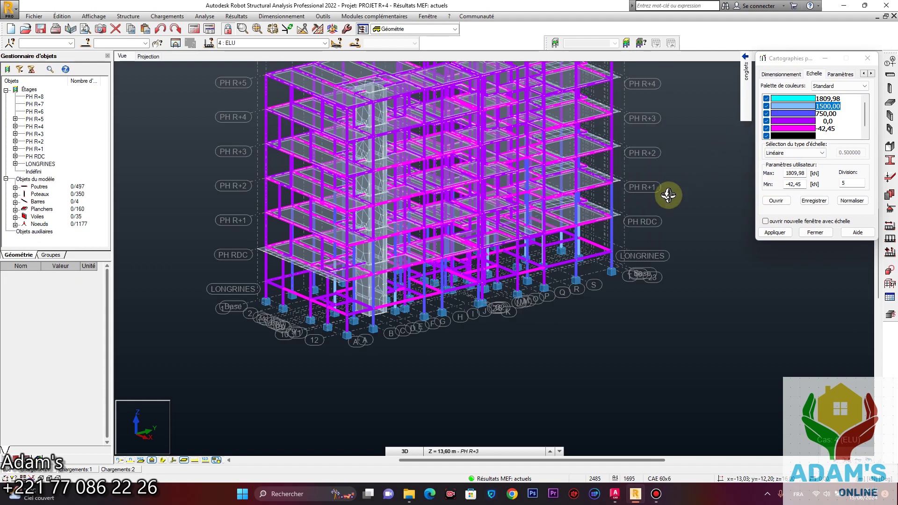
shift+middle_drag(668, 195, 561, 178)
shift+middle_drag(467, 185, 423, 194)
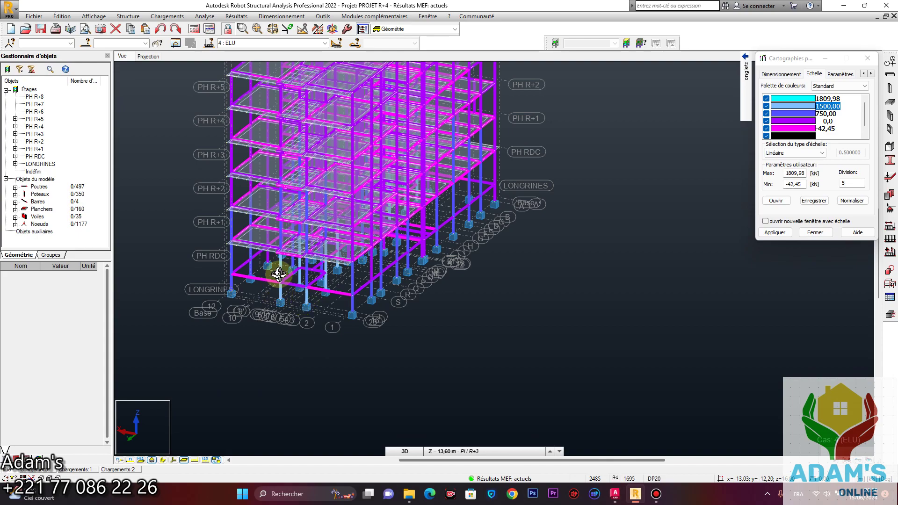
shift+middle_drag(279, 315, 540, 243)
scroll(540, 243, up, 5)
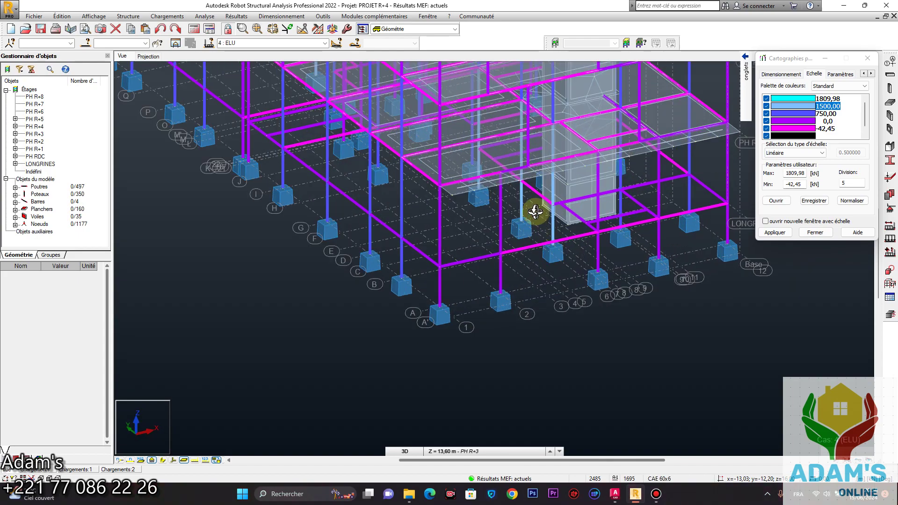
right_click(608, 278)
click(585, 174)
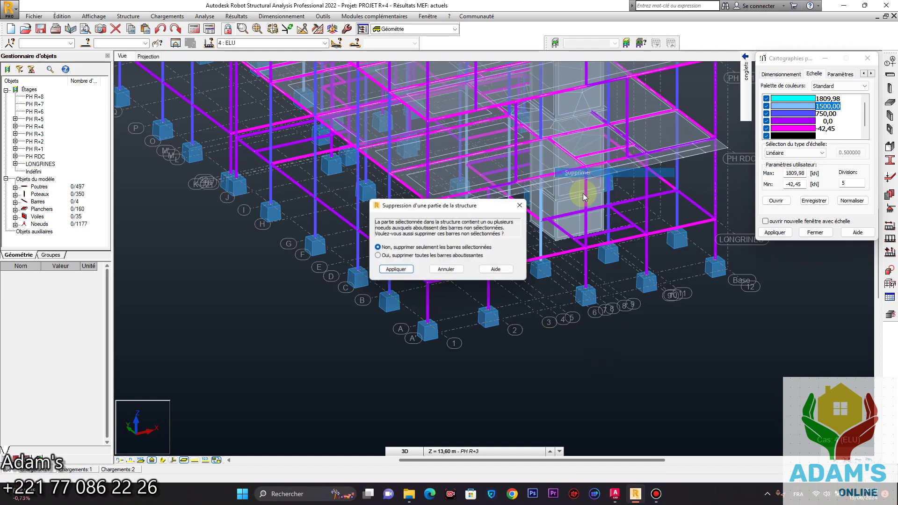
click(522, 207)
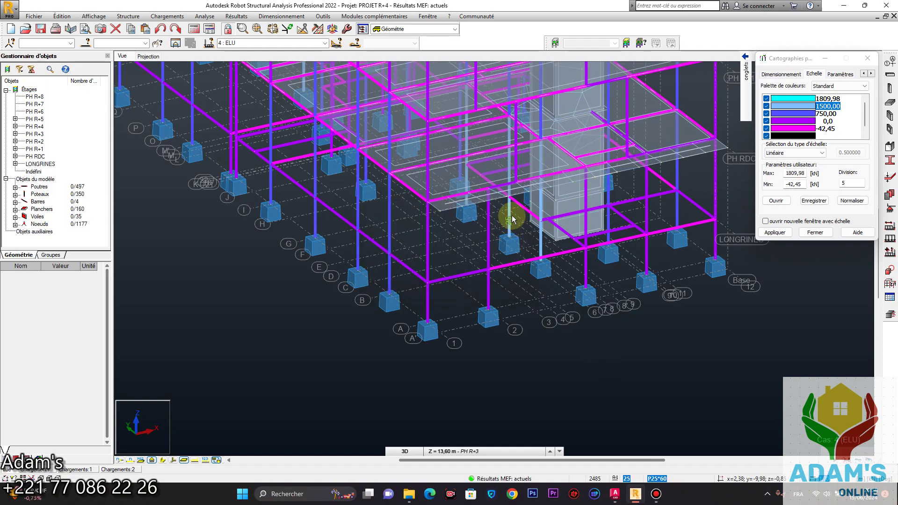
Select foundation column 25 near the lift shaft and isolate it in a separate view
scroll(510, 211, up, 2)
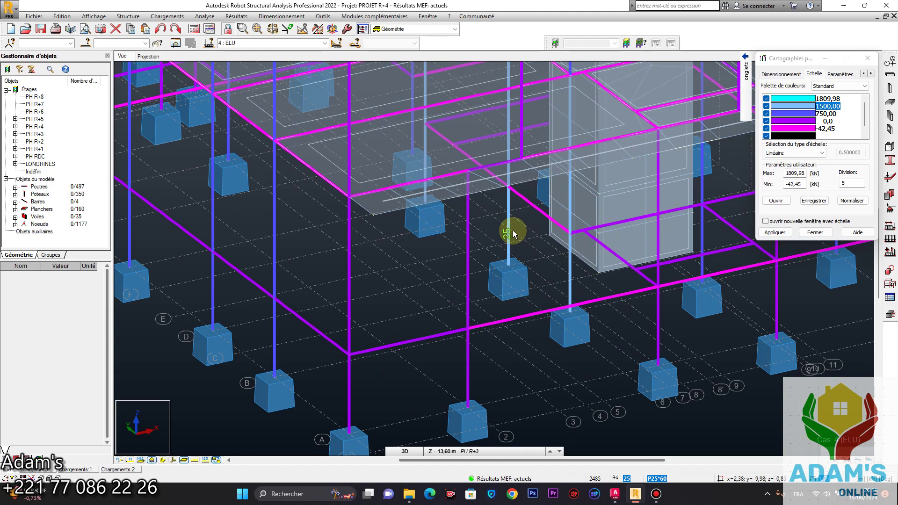
click(493, 216)
scroll(471, 220, down, 4)
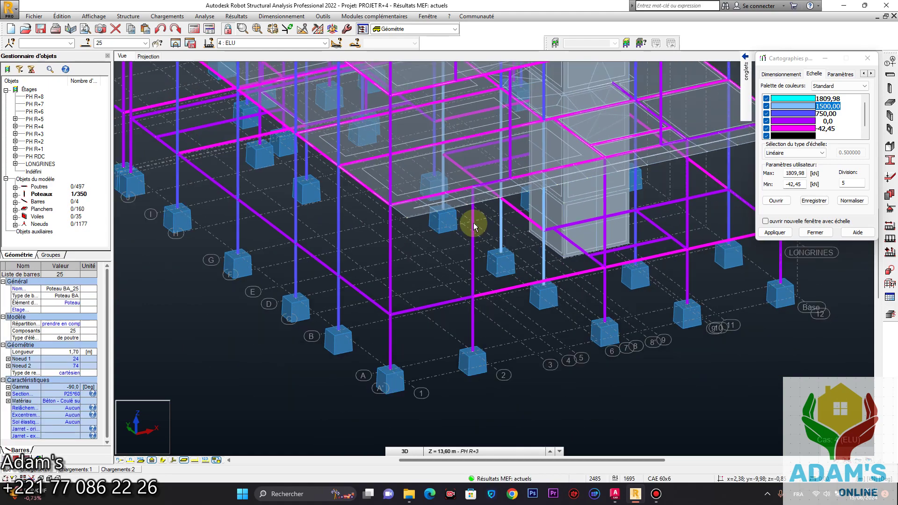
click(175, 43)
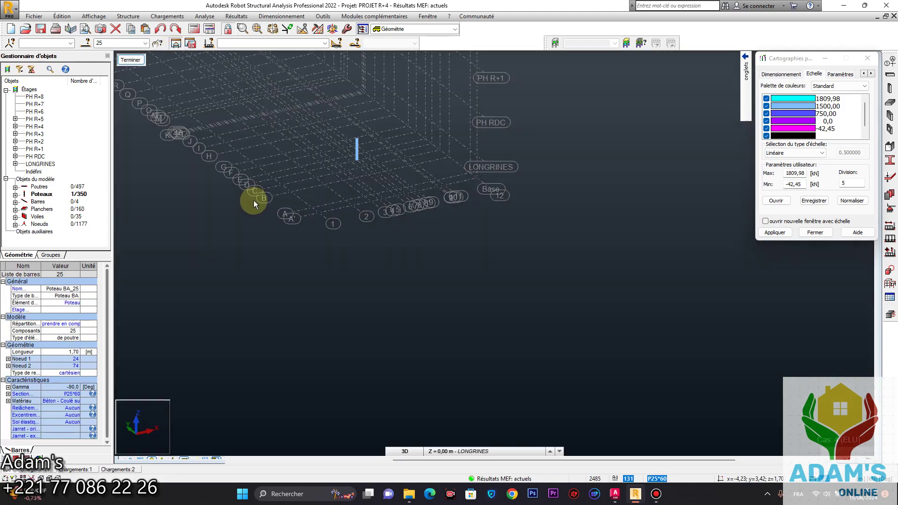
middle_drag(352, 186, 431, 273)
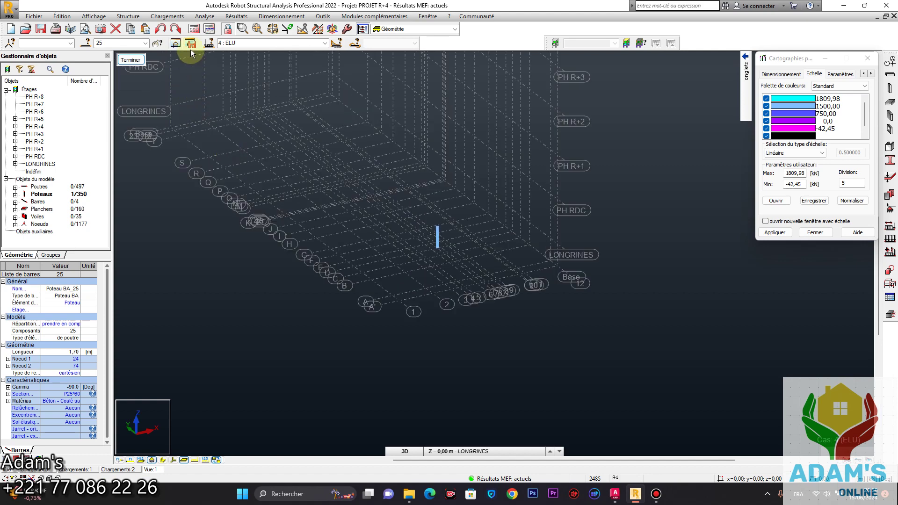
Display the ELU Force Fx diagram on the isolated column and close the diagram settings
click(236, 16)
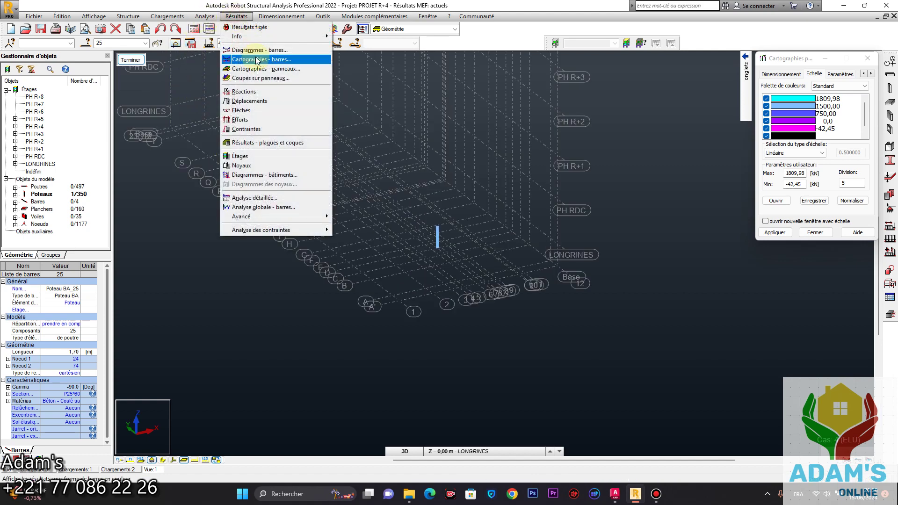
click(262, 51)
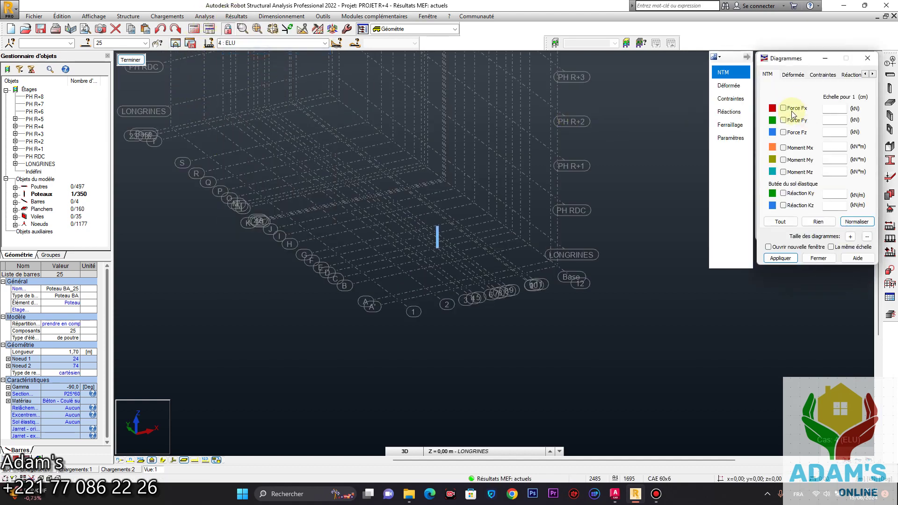
click(780, 258)
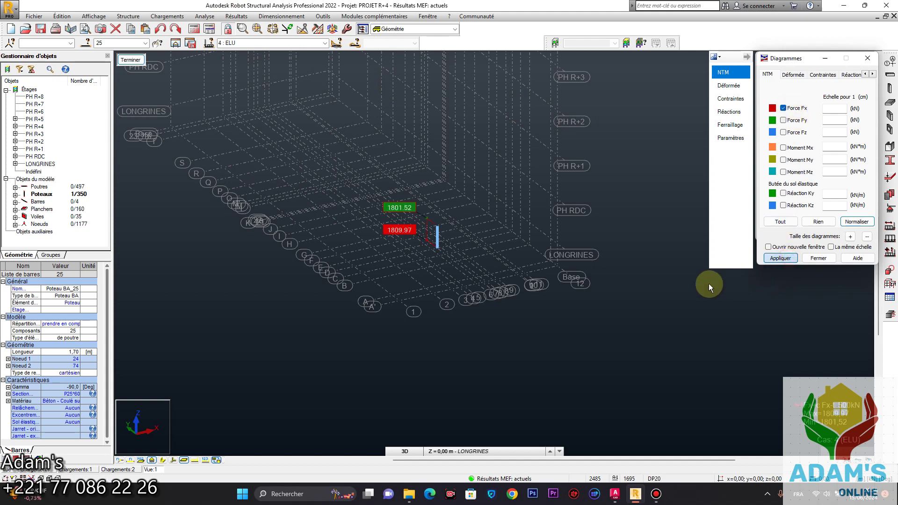
scroll(432, 257, up, 5)
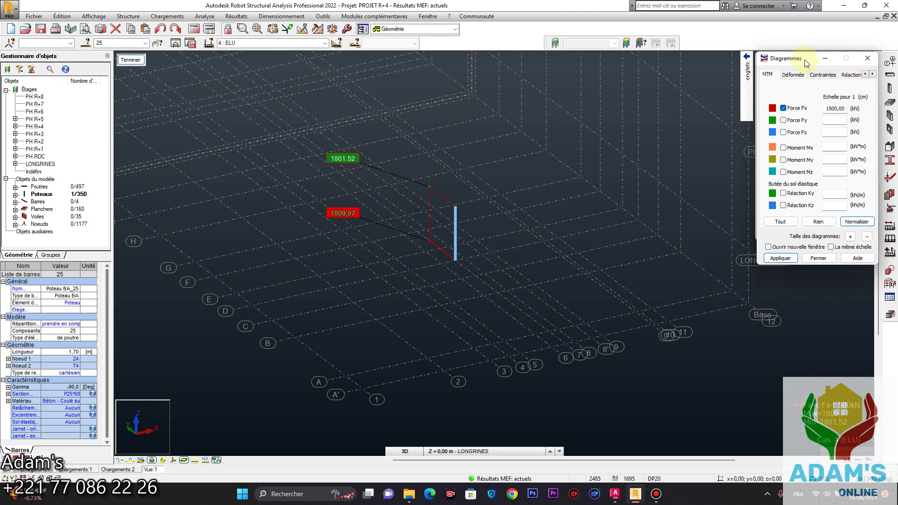
drag(806, 62, 572, 70)
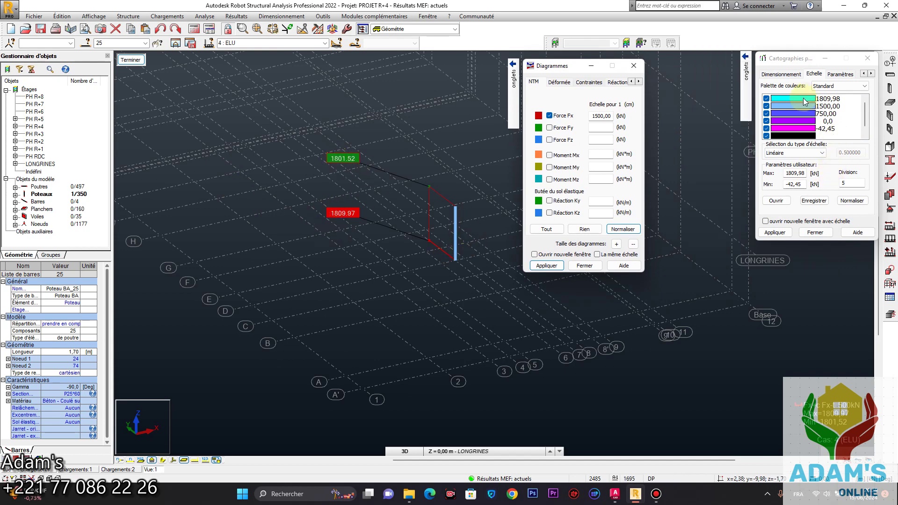
click(584, 265)
Recolour the scale's 1809,98 interval red and apply the colour scale normalised for the isolated column
click(800, 100)
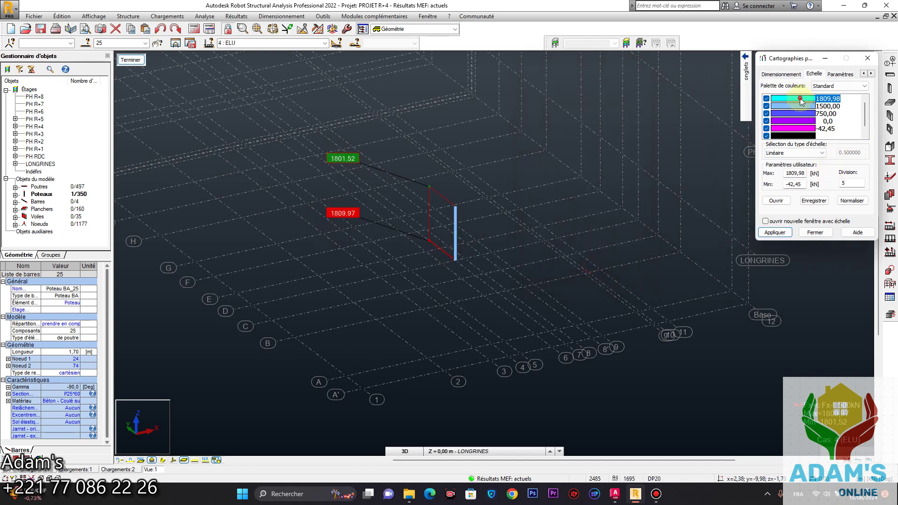
double_click(793, 100)
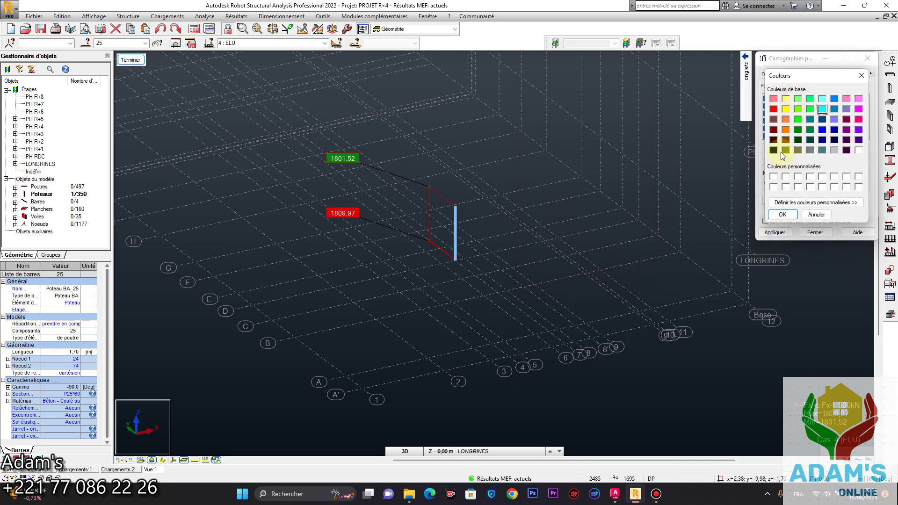
click(774, 109)
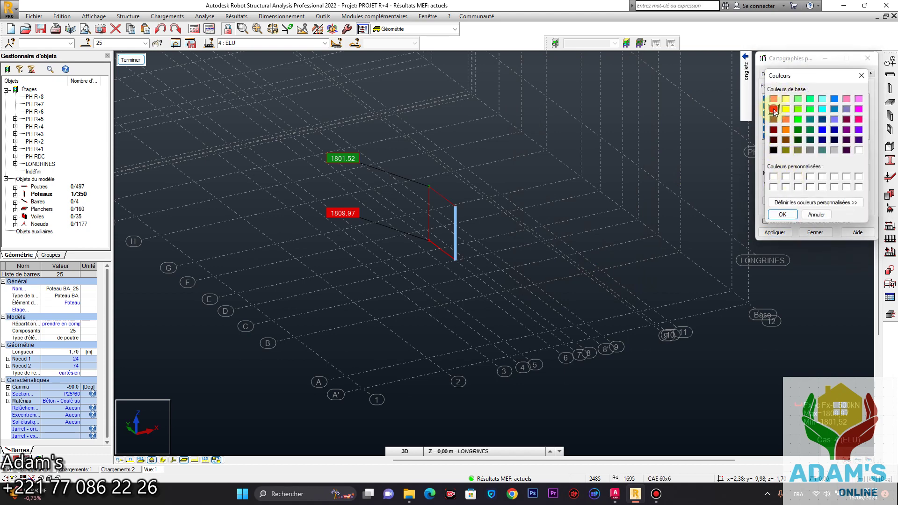
click(783, 216)
click(847, 202)
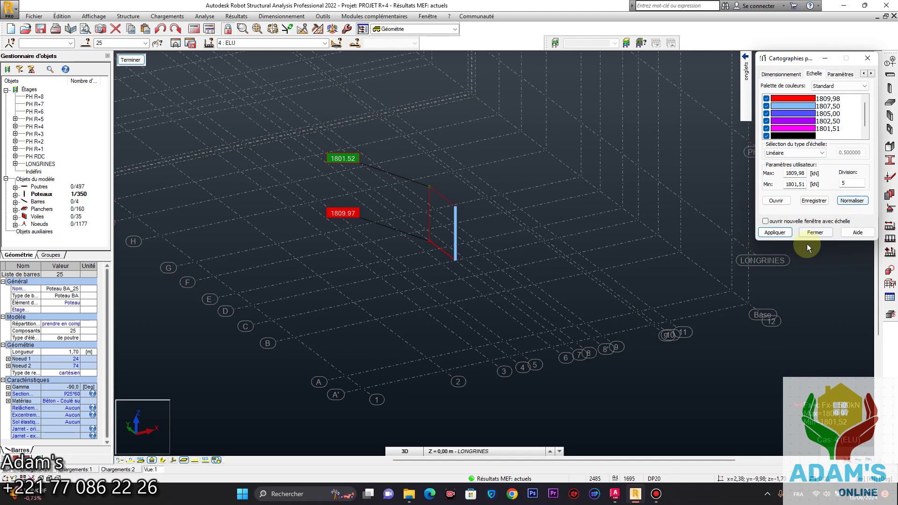
click(769, 239)
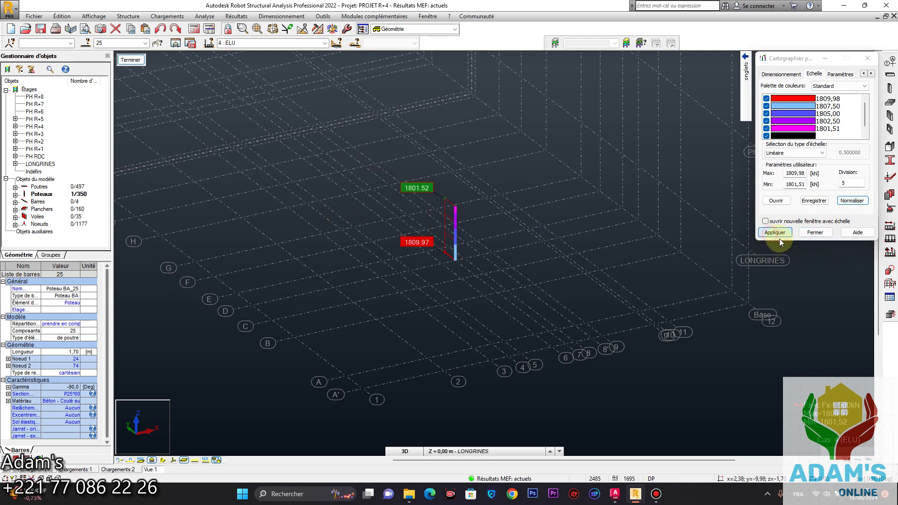
click(815, 232)
Inspect the column's colour map, then end the isolated view and return to the whole building
scroll(433, 197, up, 2)
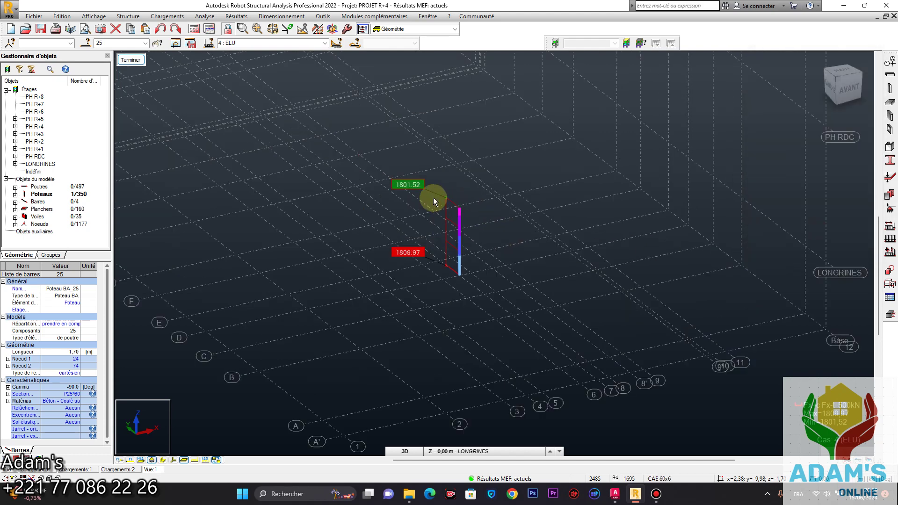
click(131, 60)
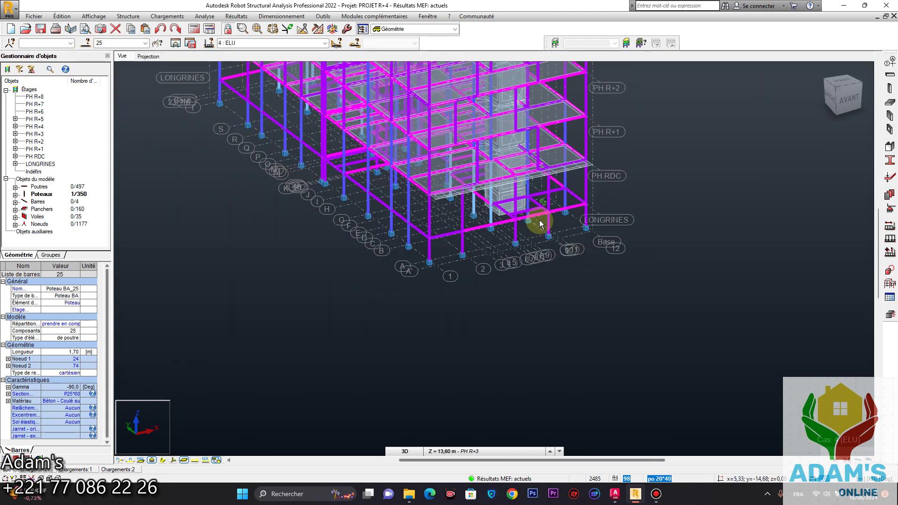
scroll(543, 272, down, 2)
middle_drag(545, 282, 538, 292)
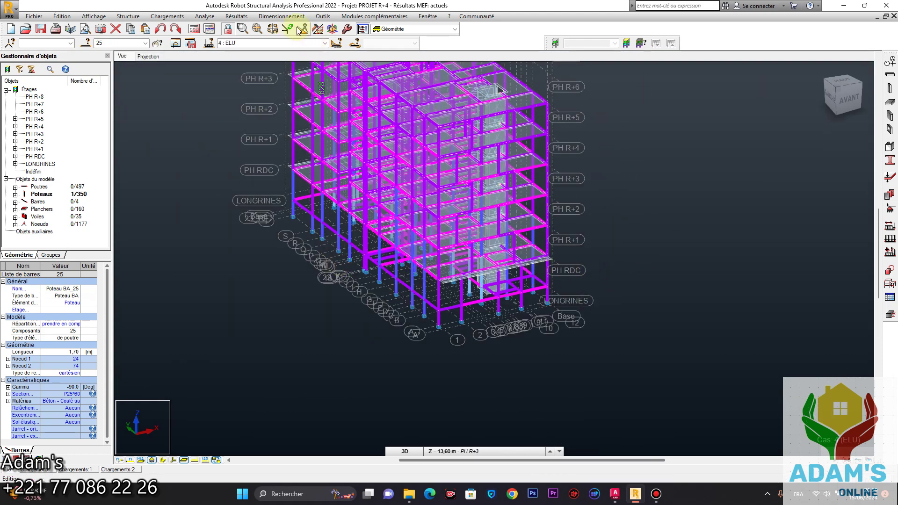
click(236, 16)
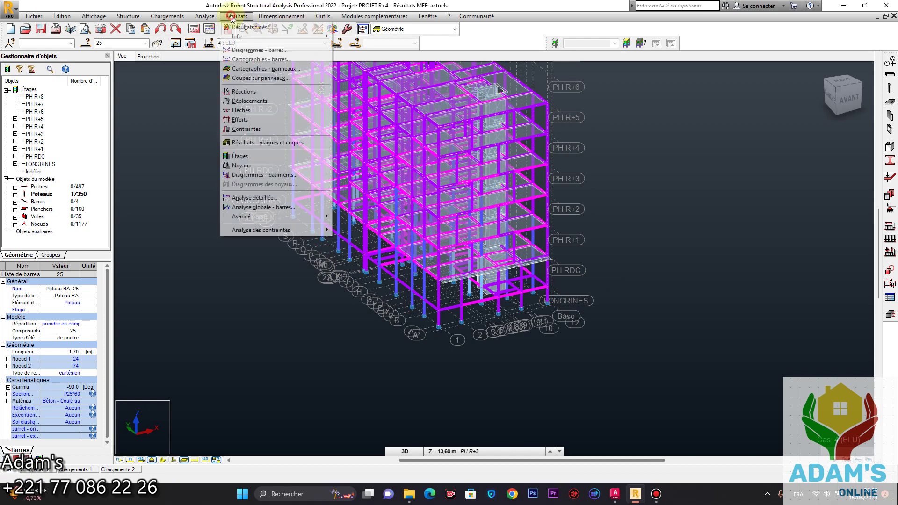
click(269, 53)
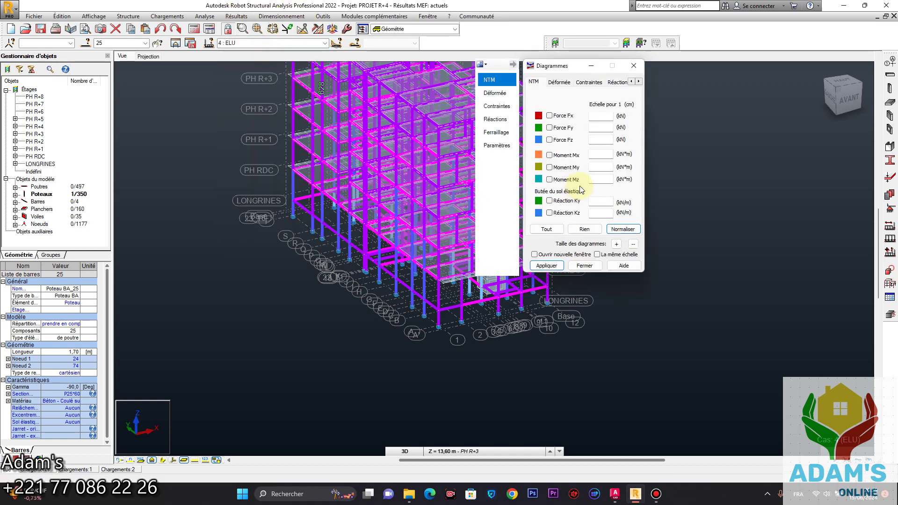
click(632, 67)
click(236, 16)
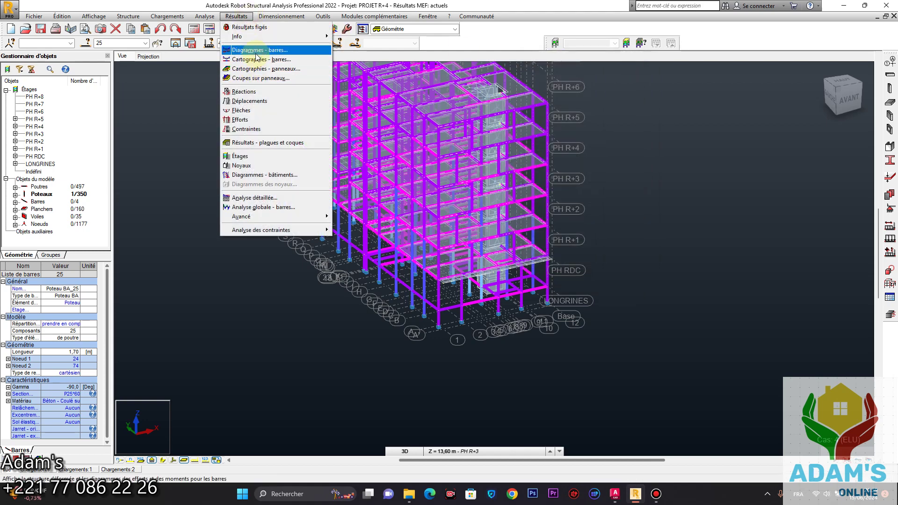
click(257, 50)
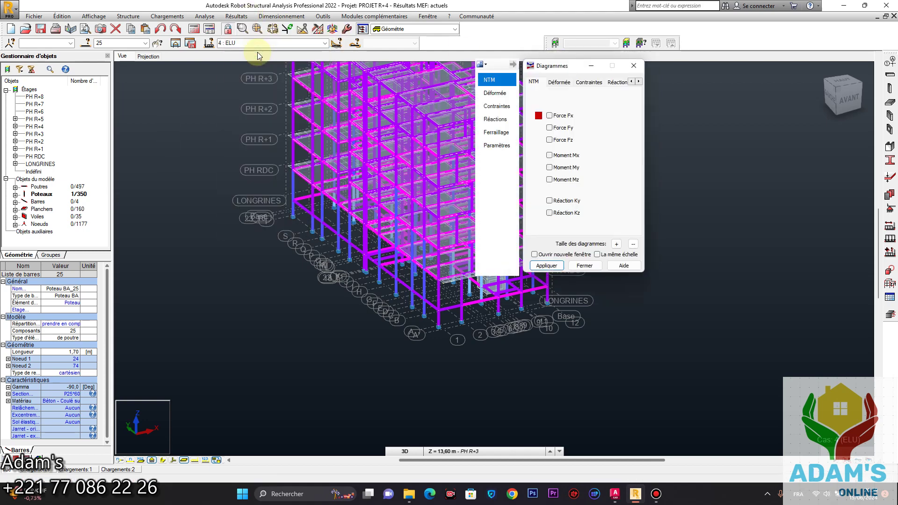
click(632, 67)
click(181, 17)
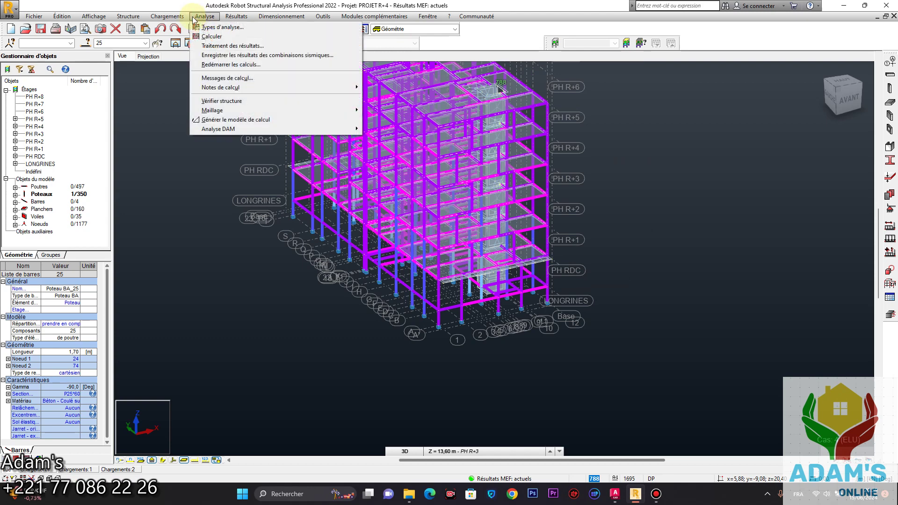
click(179, 36)
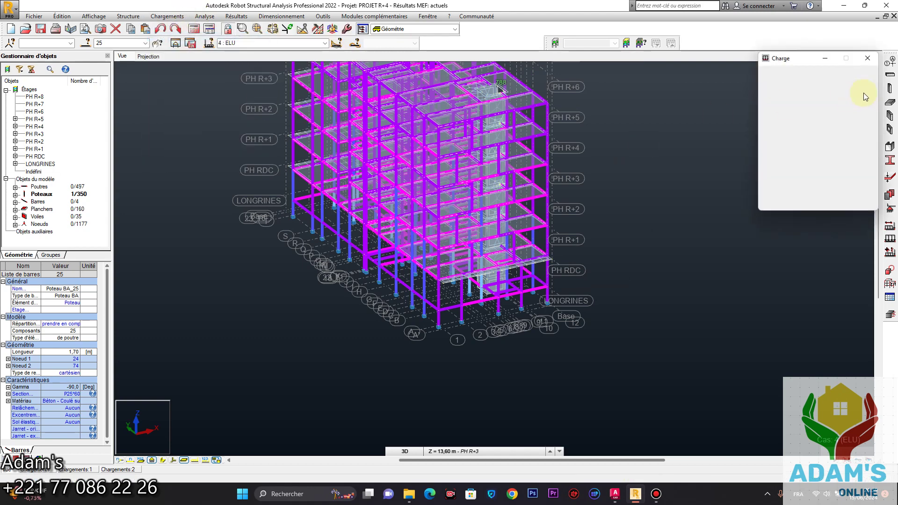
click(870, 59)
Open the scale settings of the bar colour maps and change the colour palette to Simplifiée
click(236, 16)
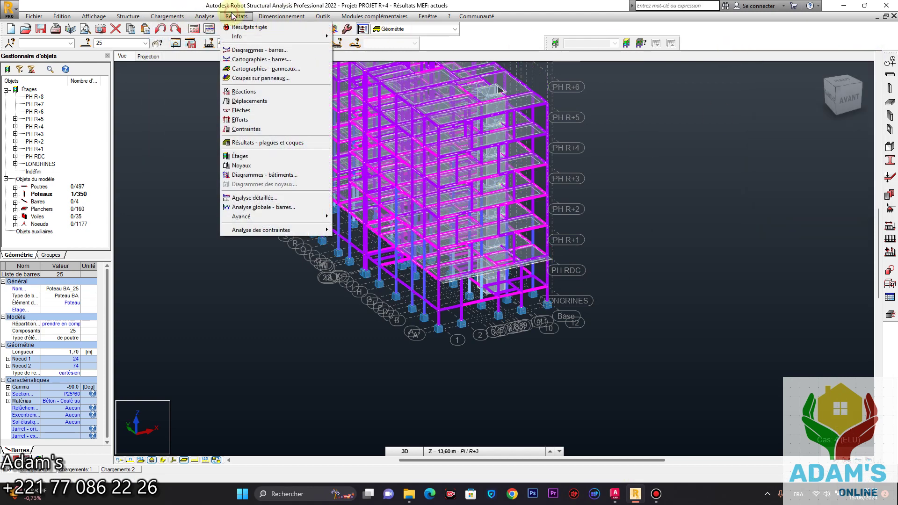
click(252, 60)
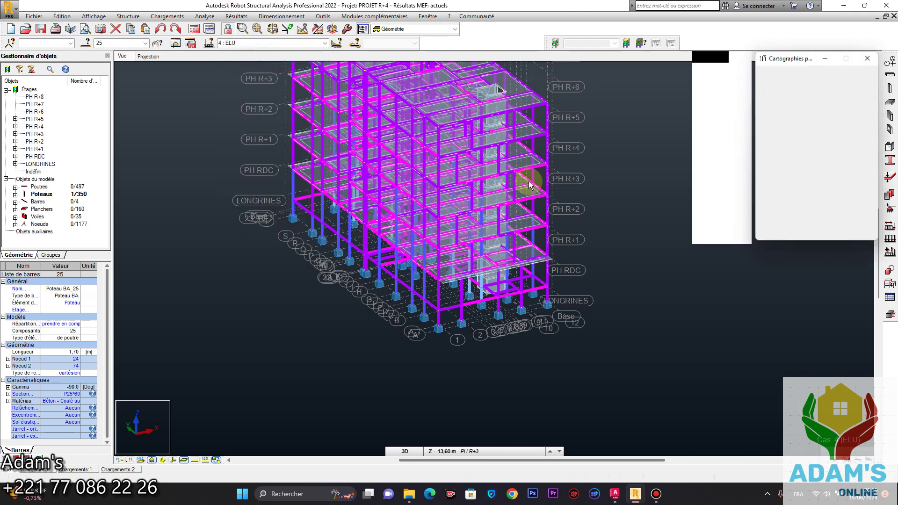
click(730, 99)
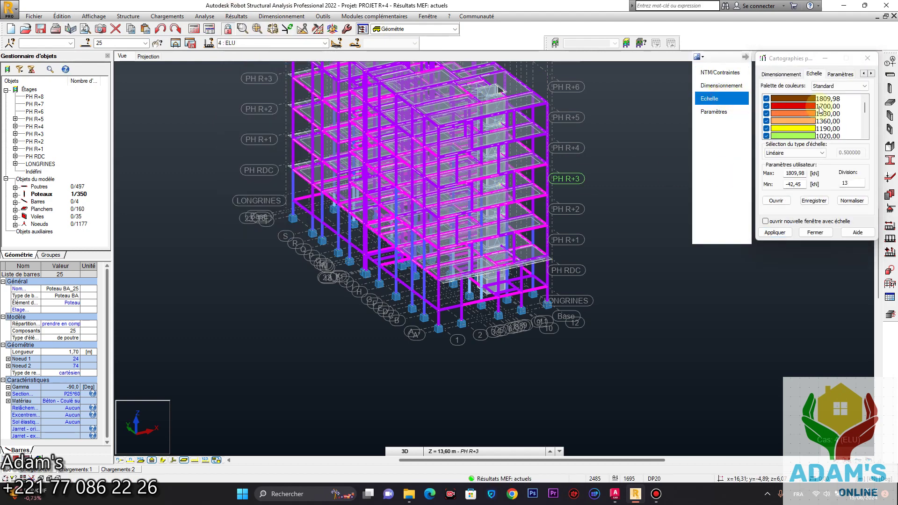
click(854, 87)
click(823, 92)
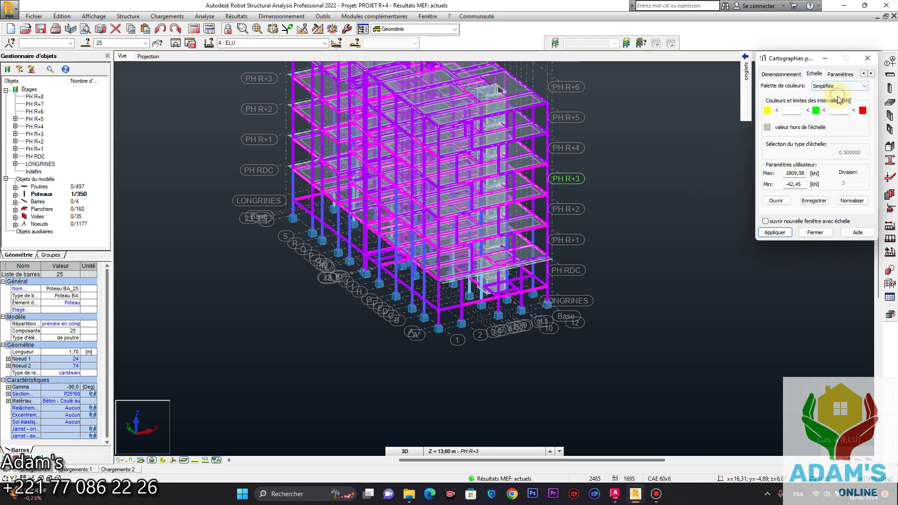
Apply the Simplifiée palette with a normalised scale and examine the colours of the lowest columns on the building's other side
click(774, 233)
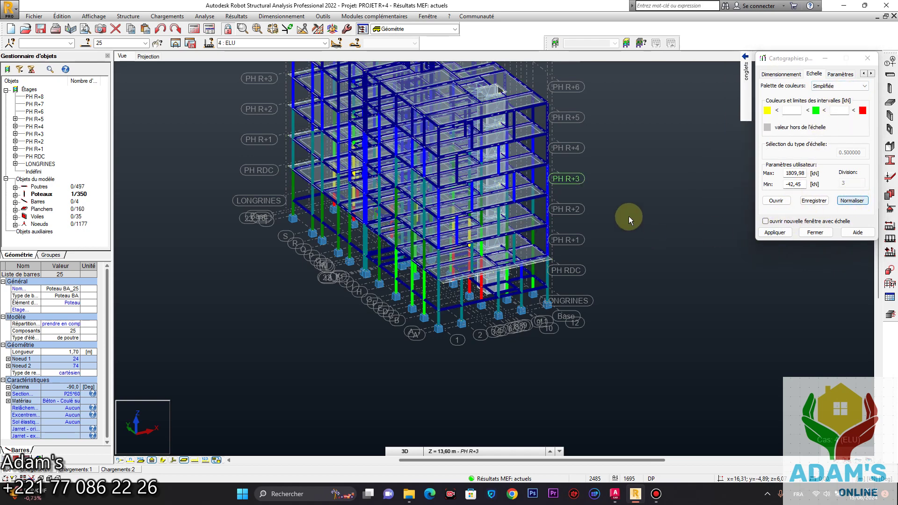
right_click(588, 212)
click(644, 252)
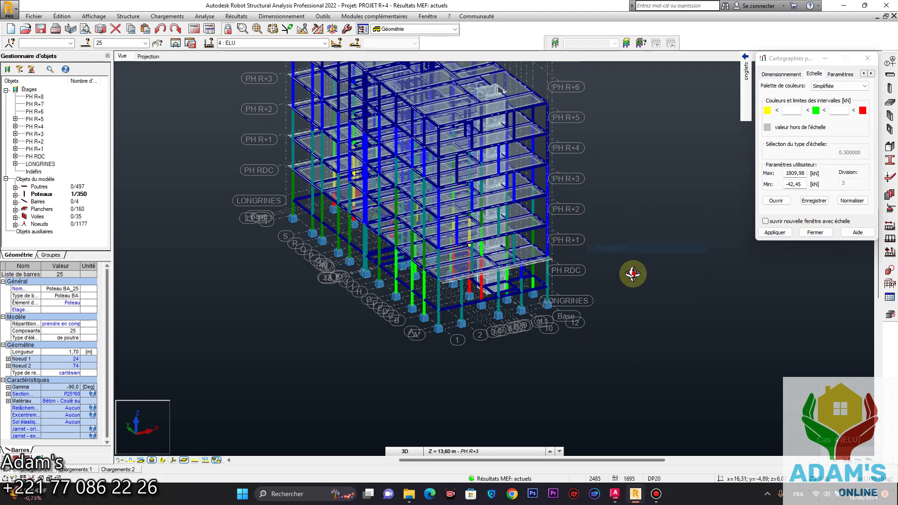
drag(633, 273, 601, 281)
drag(339, 316, 487, 325)
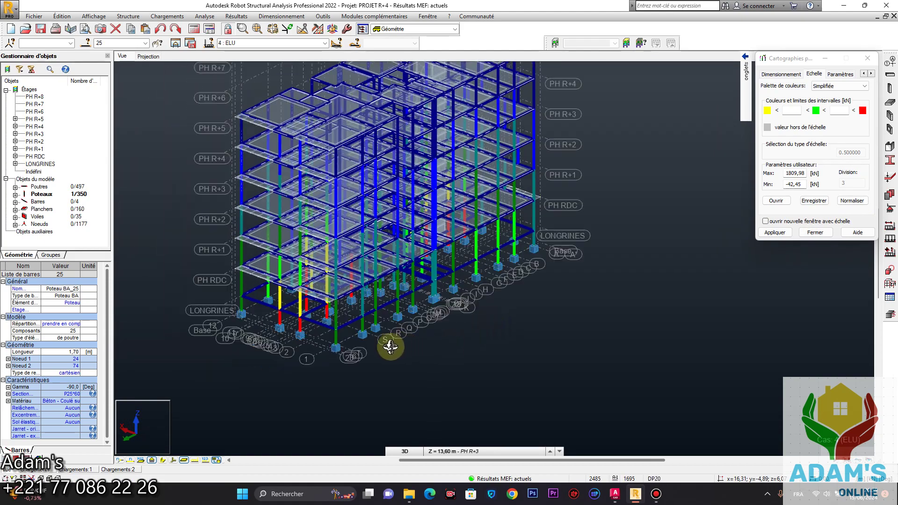
scroll(311, 345, up, 4)
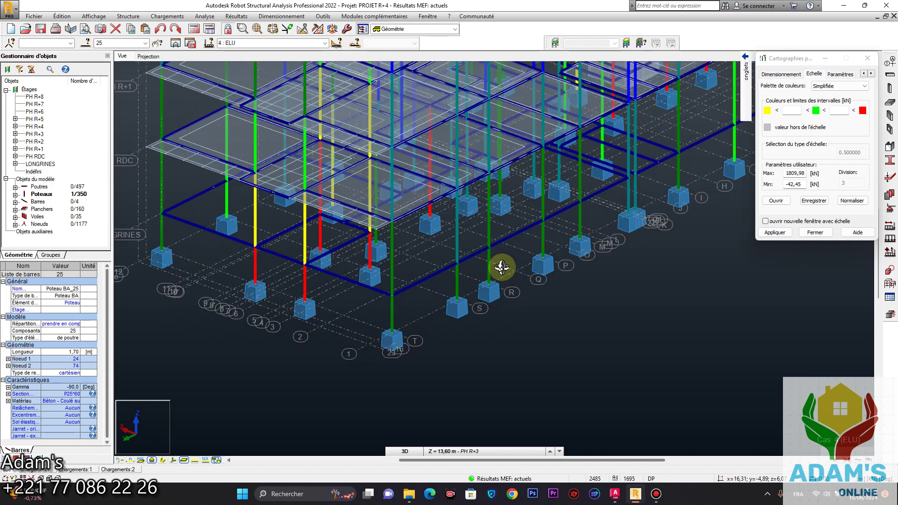
Select support nodes 17, 18, 27, 29 and 31 at the bases of the similarly loaded columns and copy their number list
right_click(625, 273)
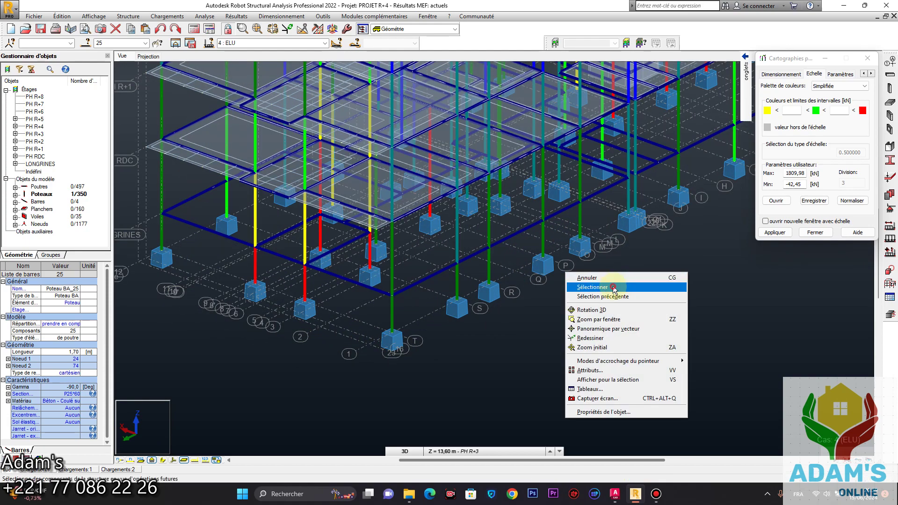
click(618, 286)
click(395, 335)
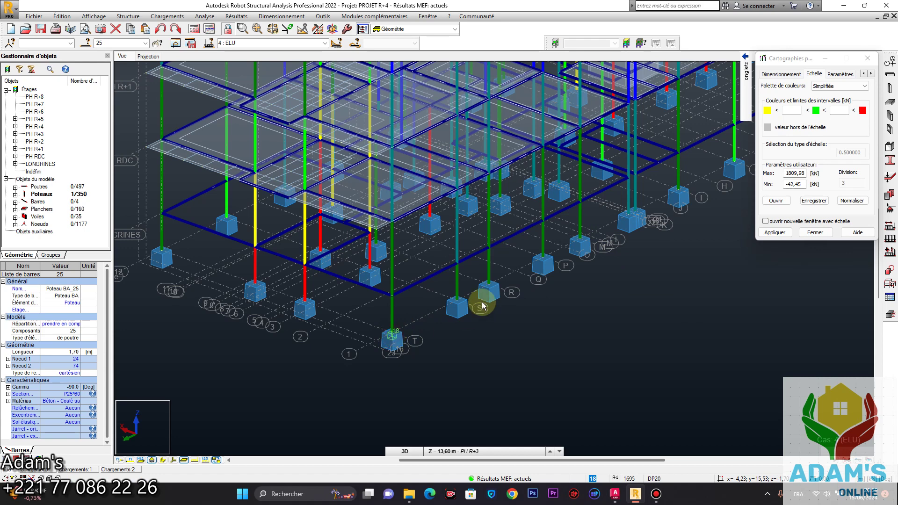
ctrl+click(489, 285)
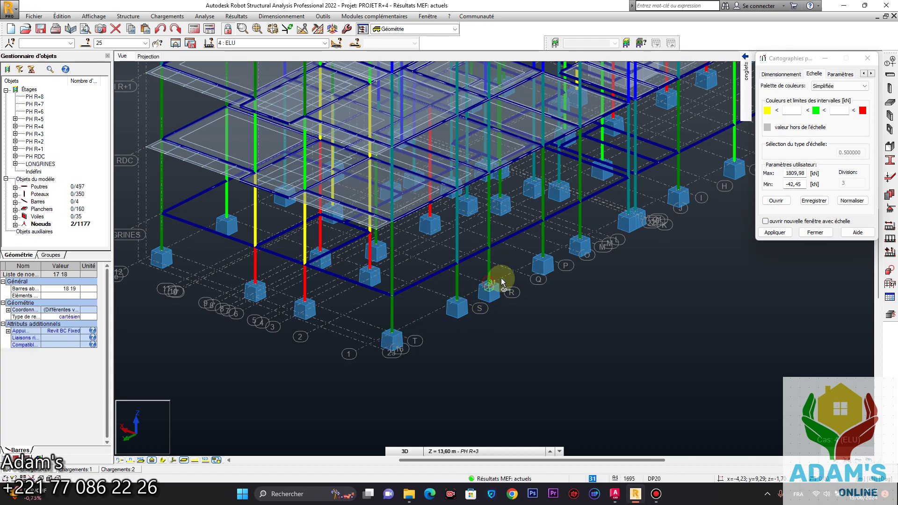
ctrl+click(538, 259)
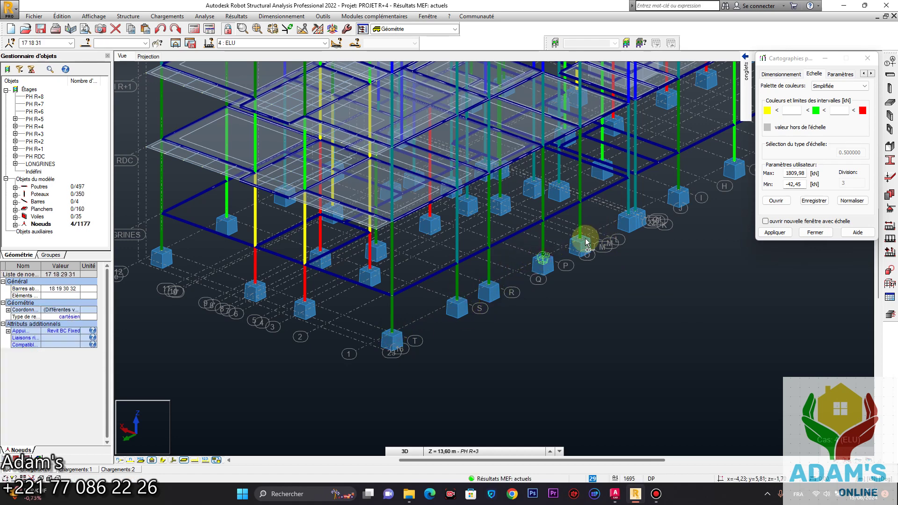
ctrl+click(583, 243)
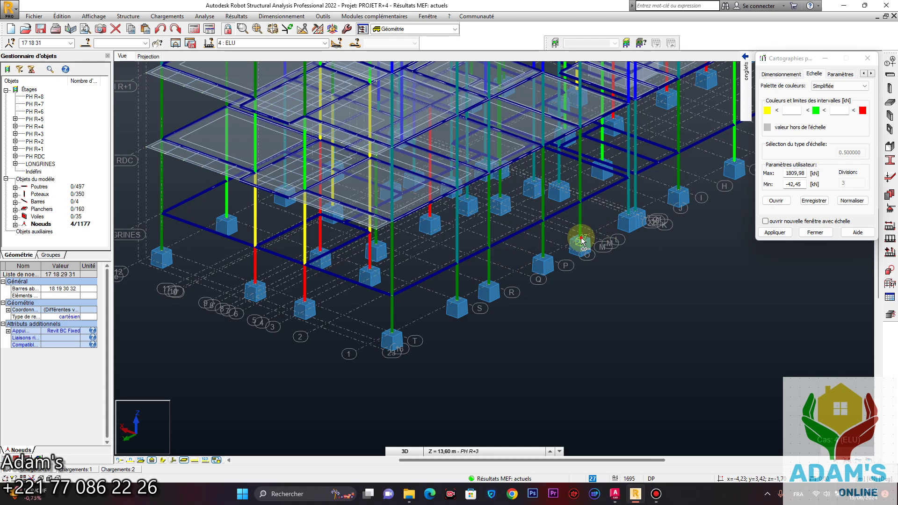
click(47, 44)
right_click(35, 43)
click(60, 74)
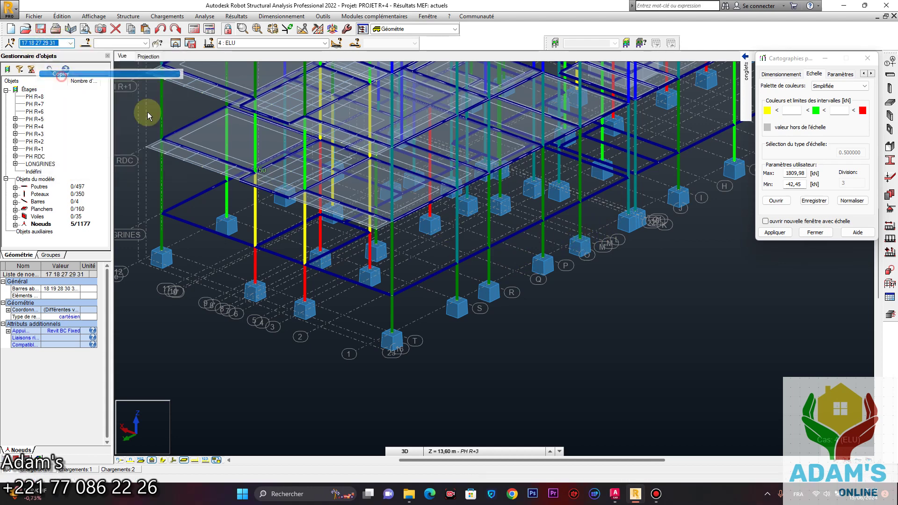
Transfer the selected support nodes to real RC reinforcement as footings, using manual combinations ELU and ELS, grouped by storey and geometry
scroll(486, 322, down, 3)
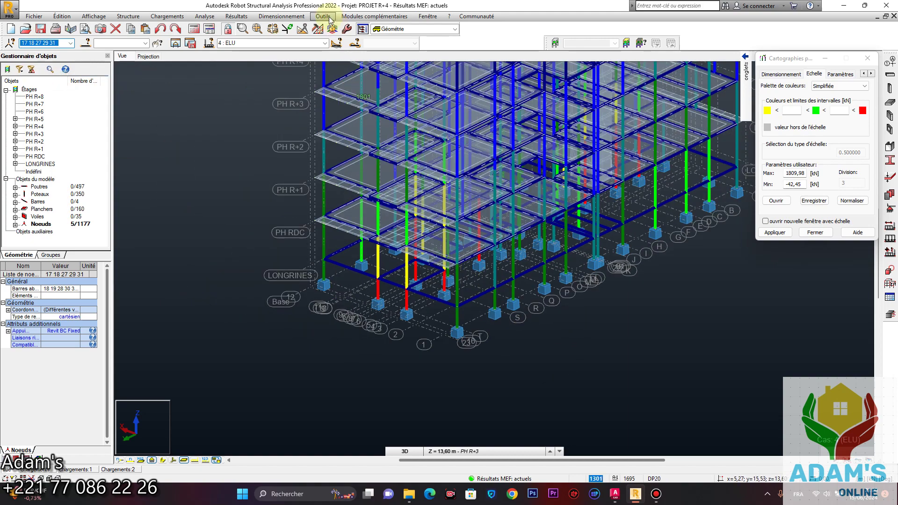
click(281, 16)
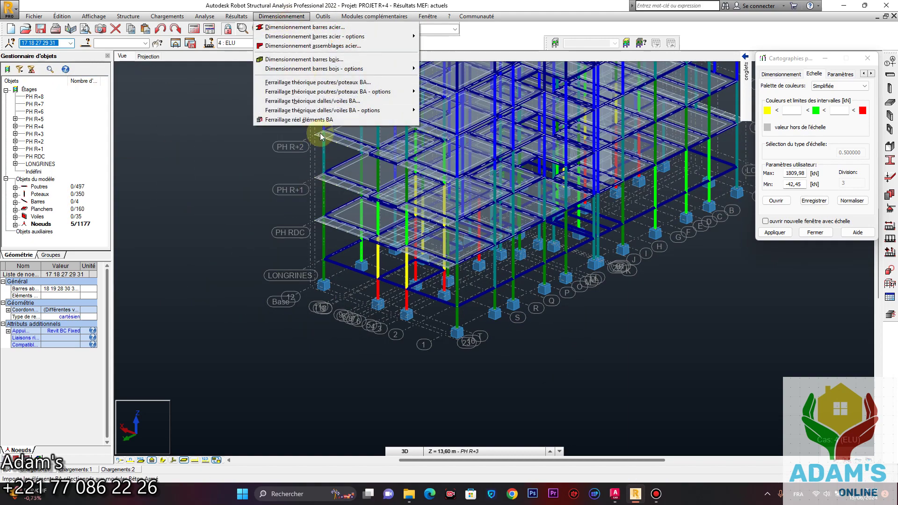
click(333, 120)
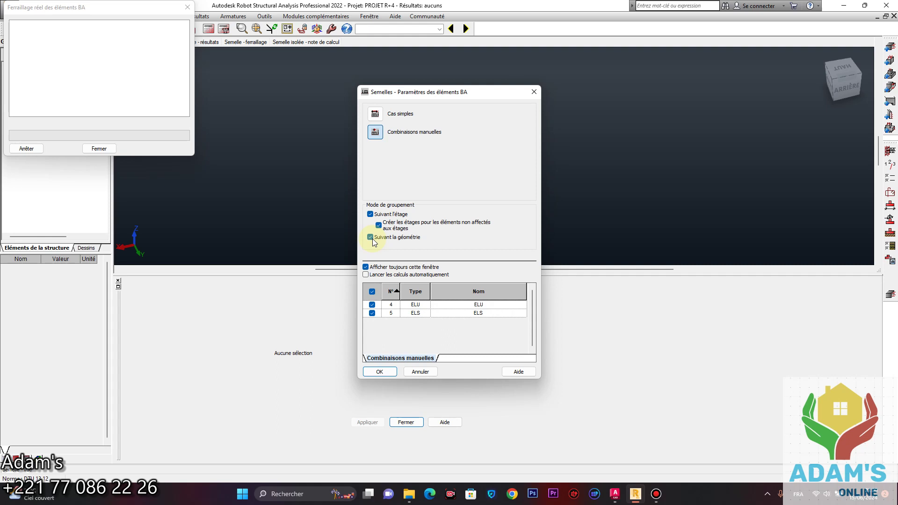
click(385, 372)
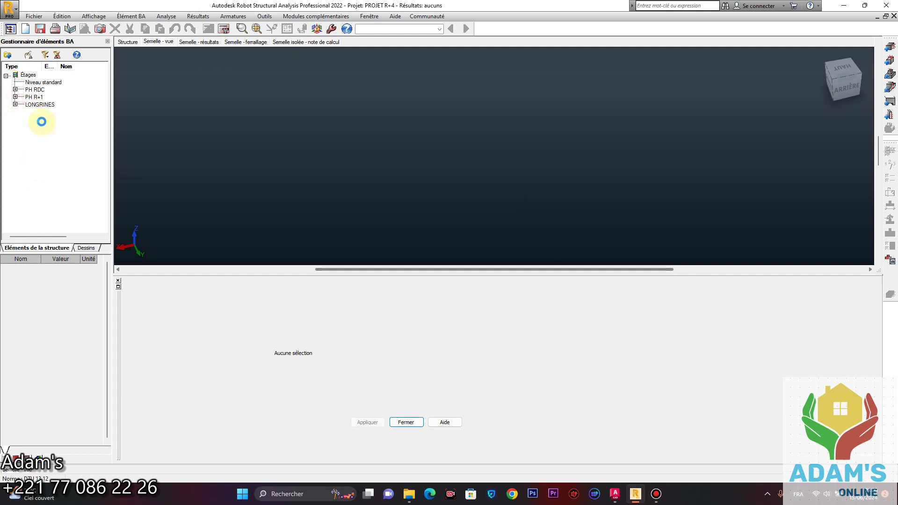
Open footing Semelle27...31 in the LONGRINES level and examine its geometry and dimensions
double_click(37, 109)
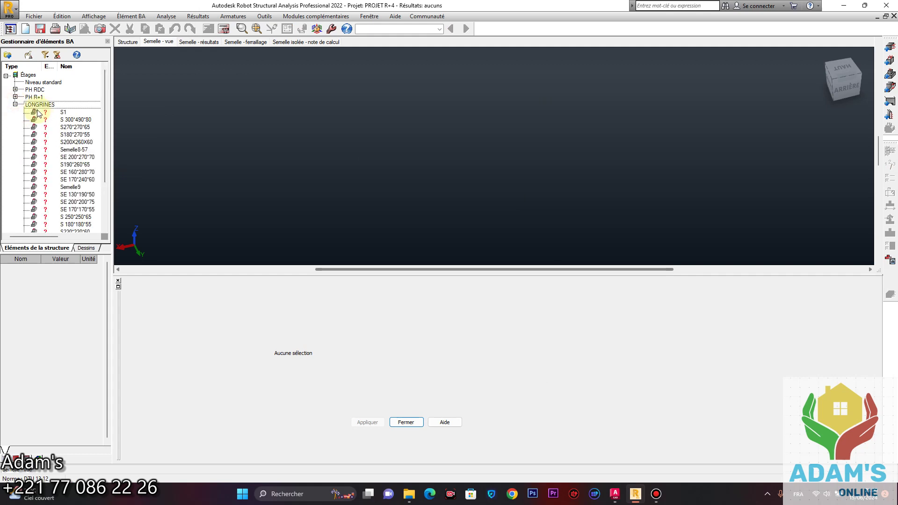
scroll(99, 155, down, 3)
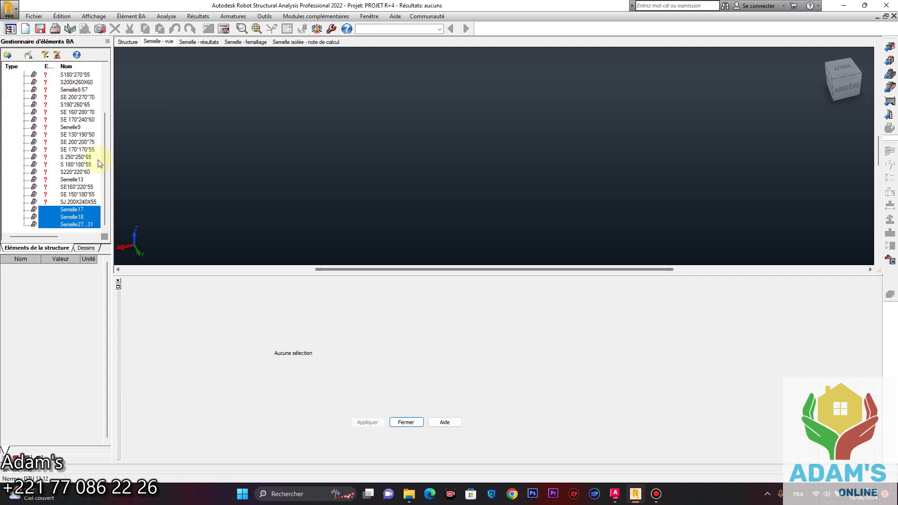
click(73, 226)
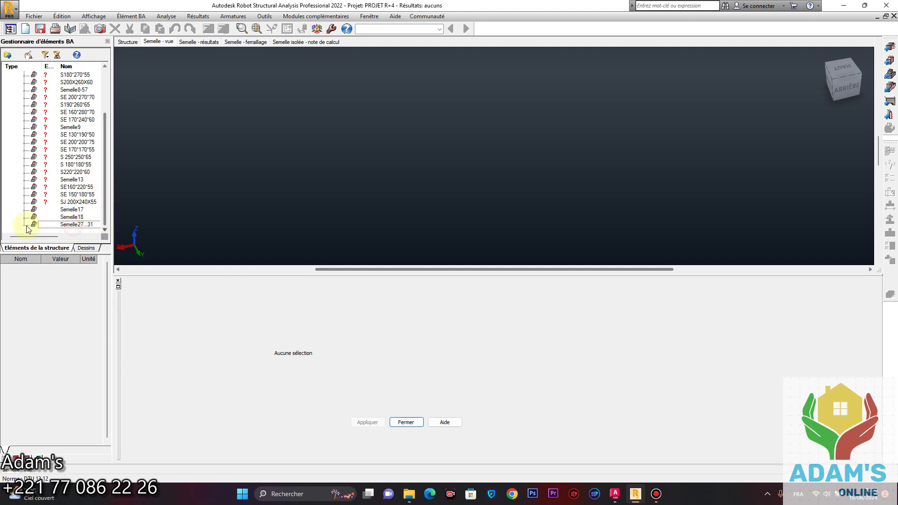
click(58, 228)
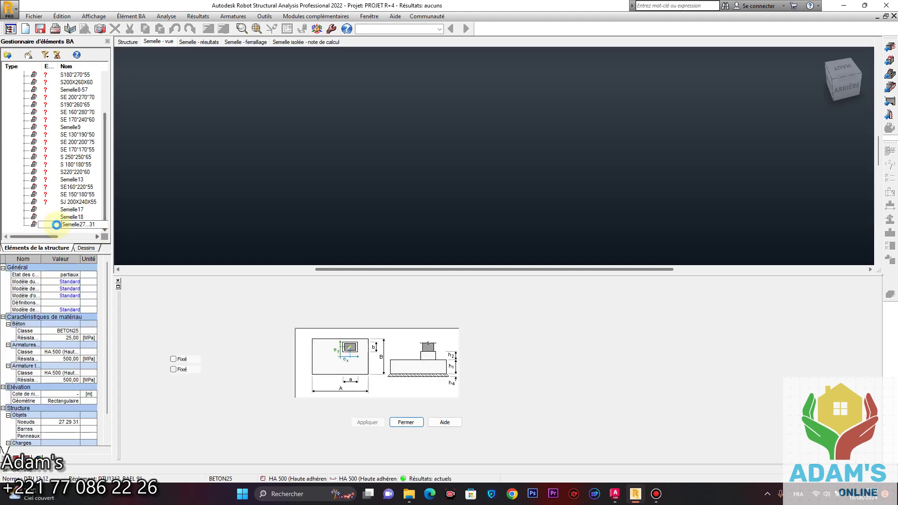
scroll(534, 212, up, 8)
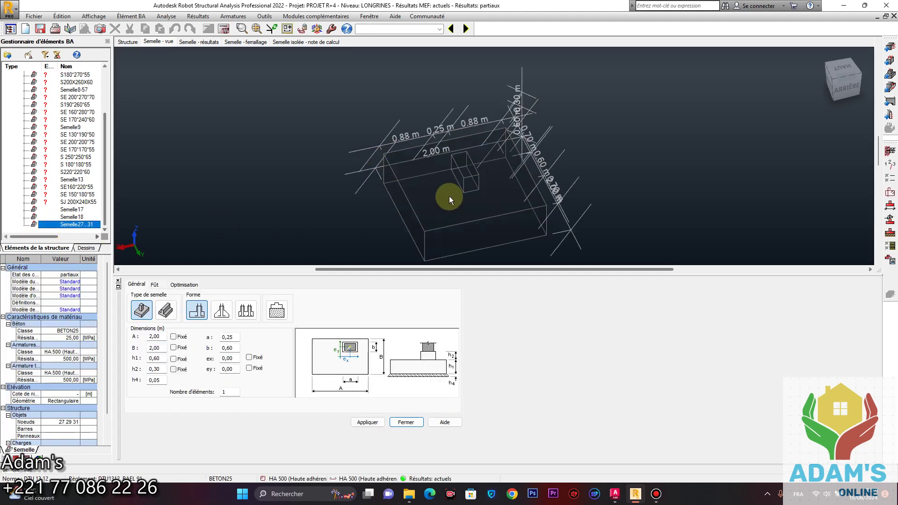
middle_drag(449, 196, 469, 163)
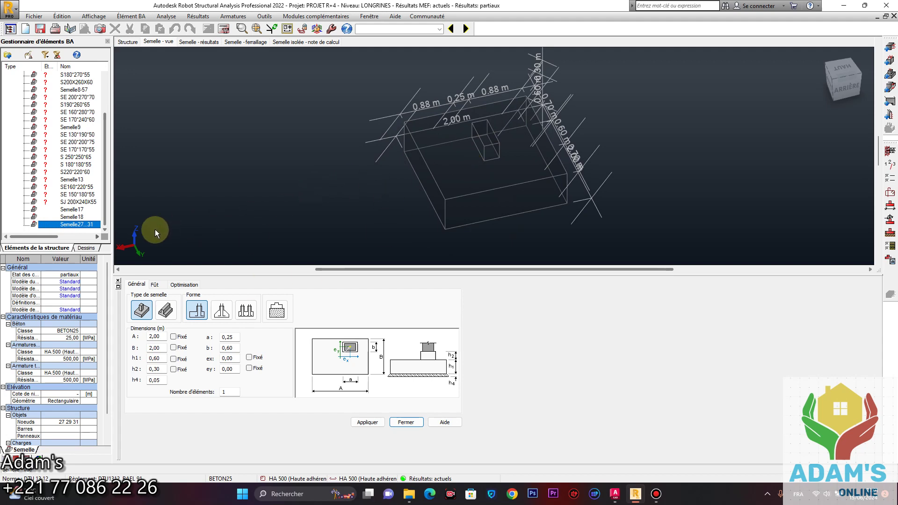
scroll(529, 209, down, 3)
middle_drag(534, 209, 524, 177)
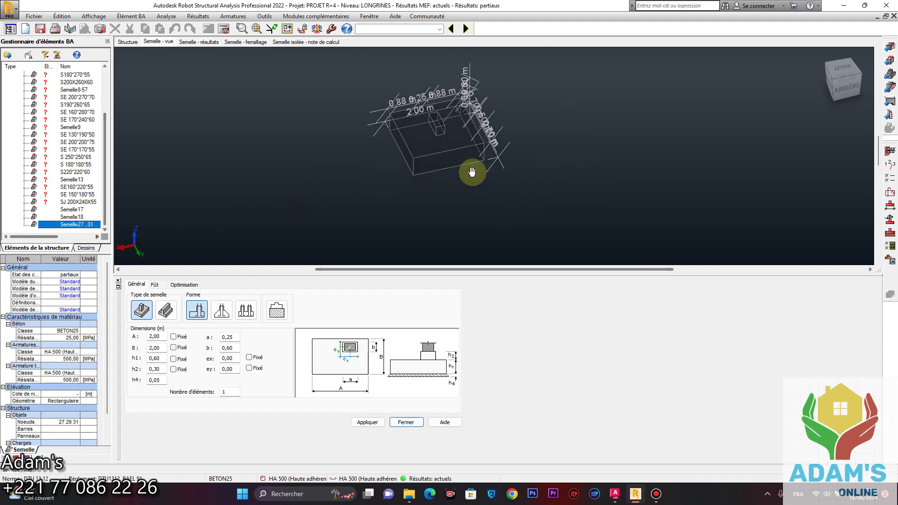
scroll(500, 229, up, 5)
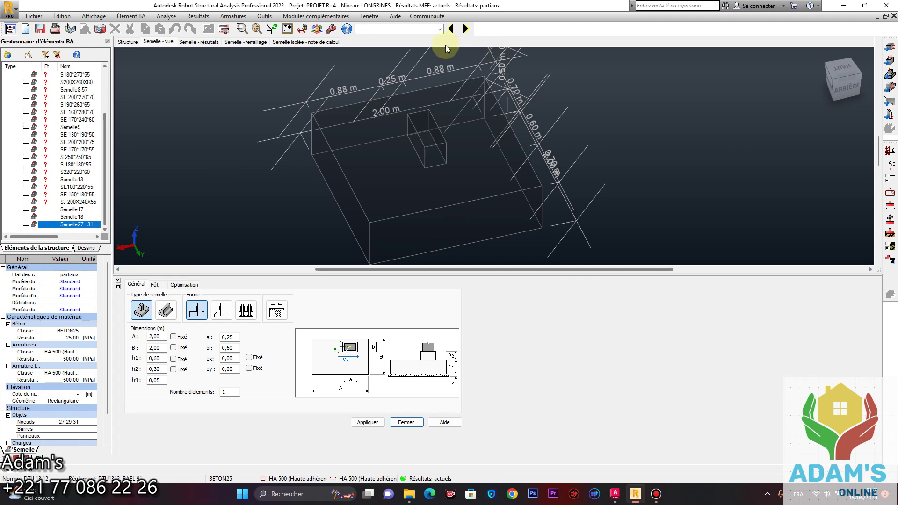
Return to the structure model in the Géométrie layout and look over the whole colour-mapped building
click(127, 42)
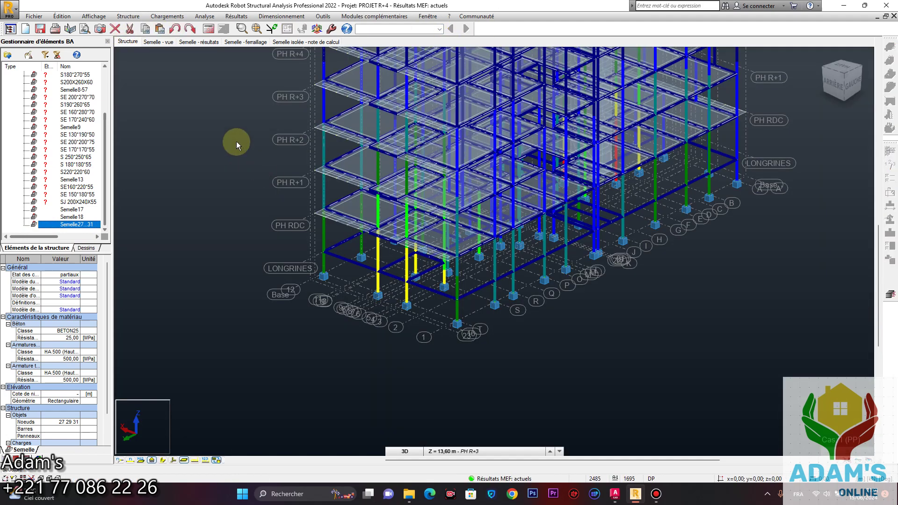
click(386, 29)
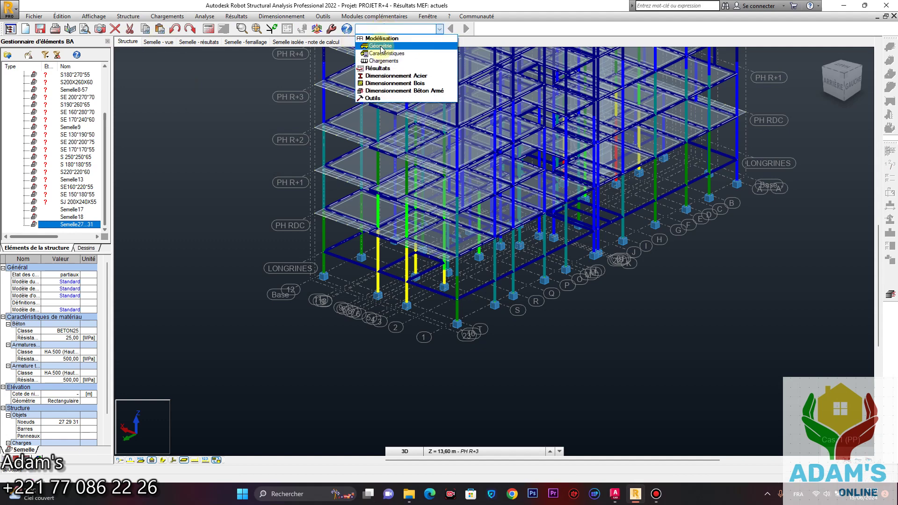
click(380, 45)
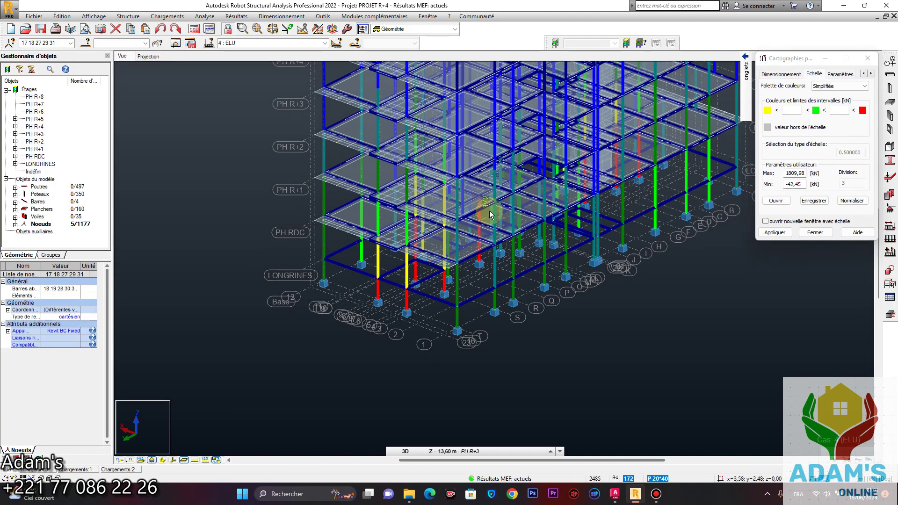
scroll(448, 251, down, 3)
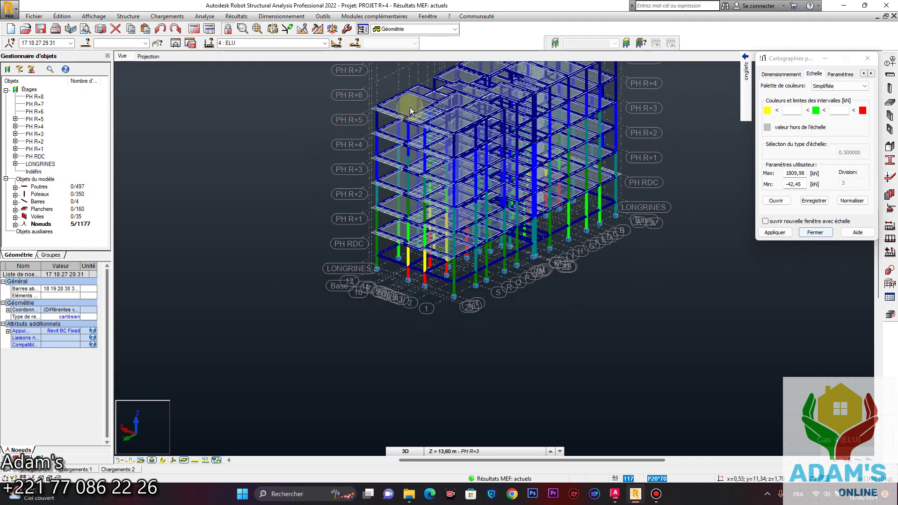
Switch back to the RC footing module, cancelling the repeated transfer of the selected nodes and closing the calculation status
click(890, 315)
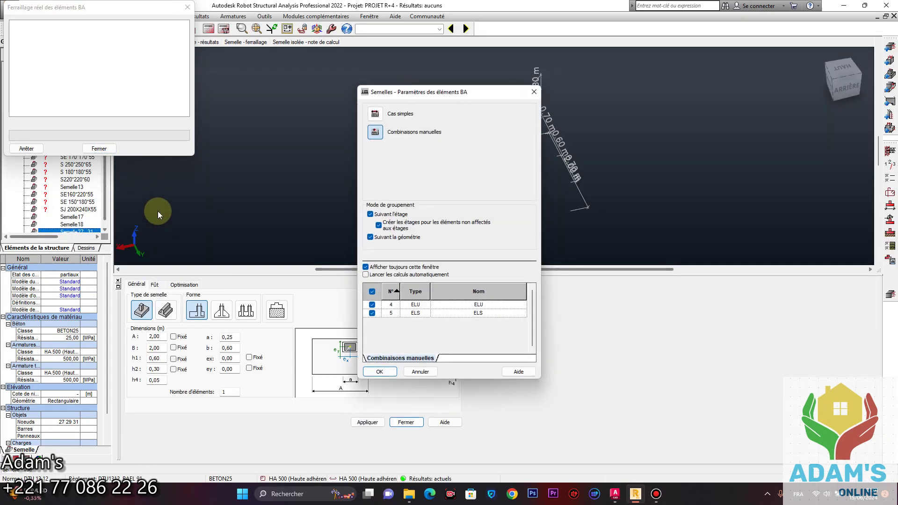
click(418, 372)
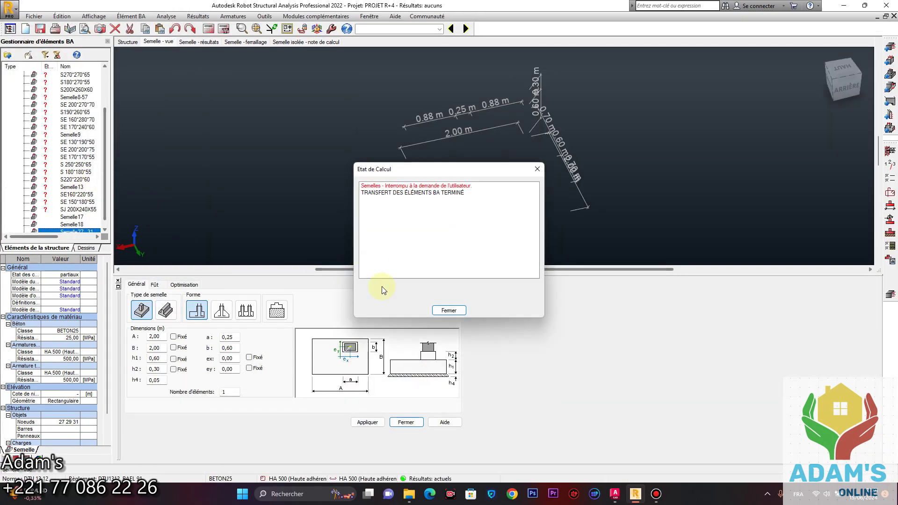
click(449, 310)
click(104, 229)
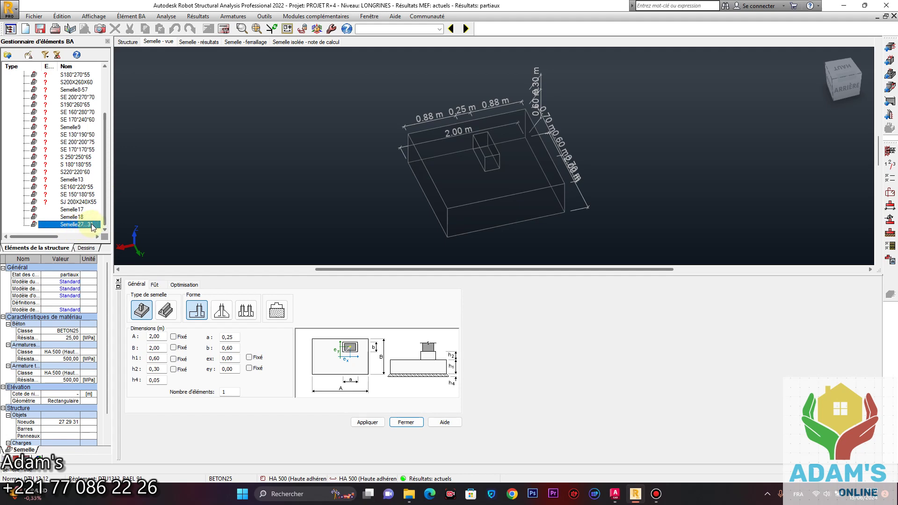
right_click(93, 227)
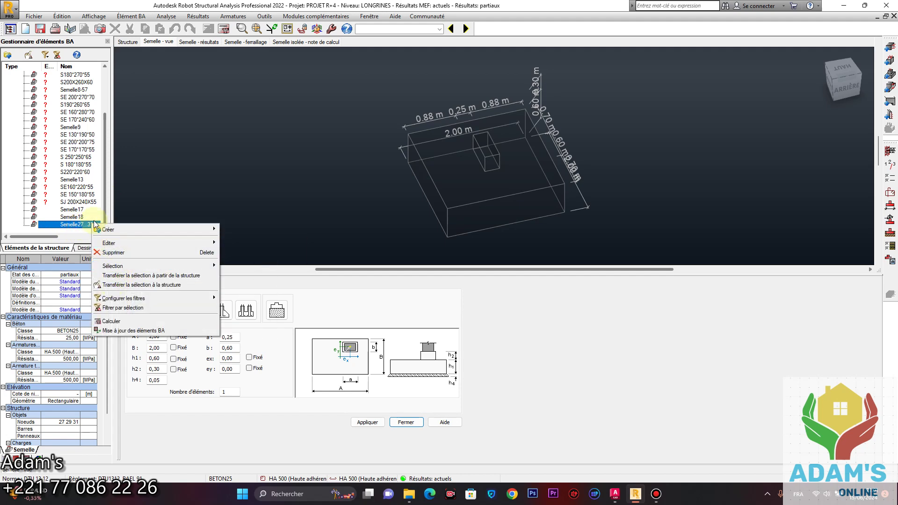
mouse_move(216, 246)
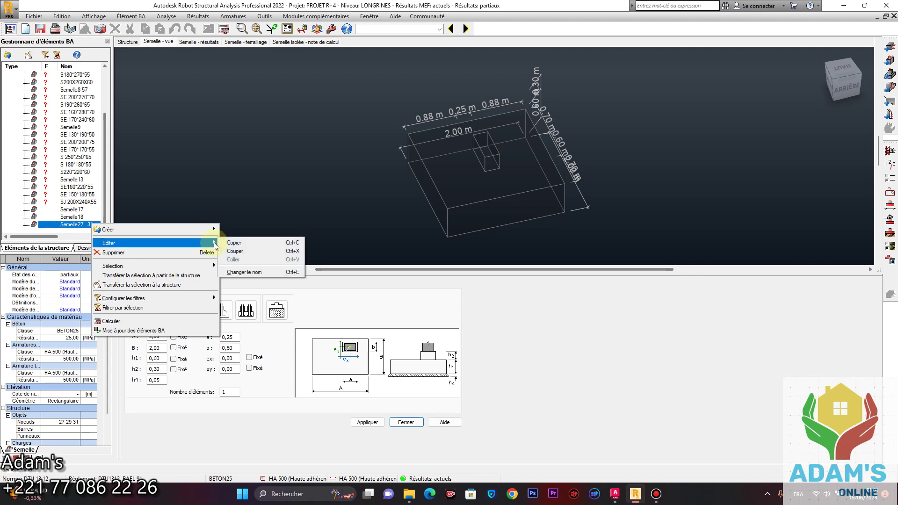
click(244, 272)
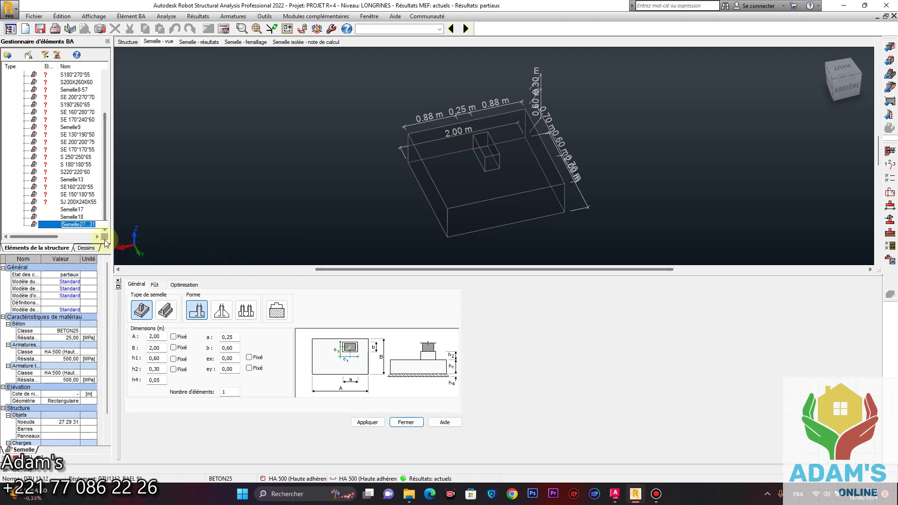
click(208, 215)
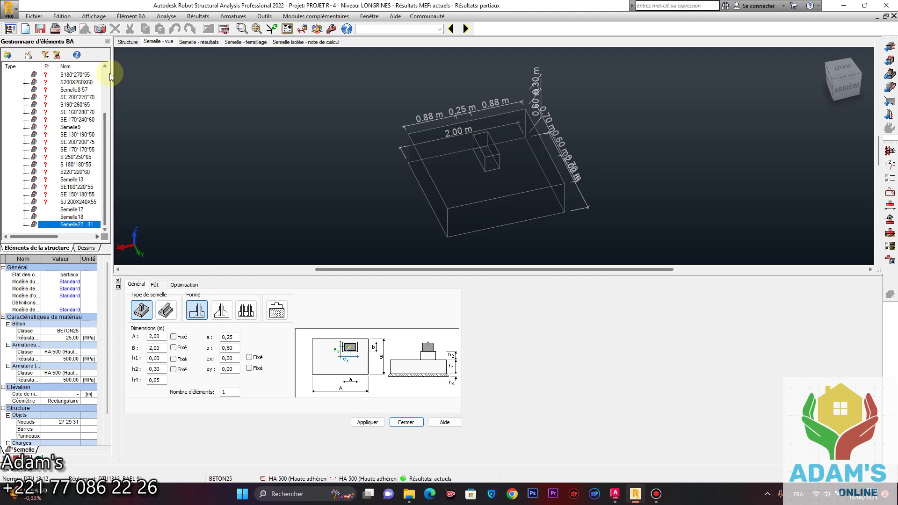
View the colour-mapped structure from the footing module and examine the columns and supports at the base from several angles
click(127, 42)
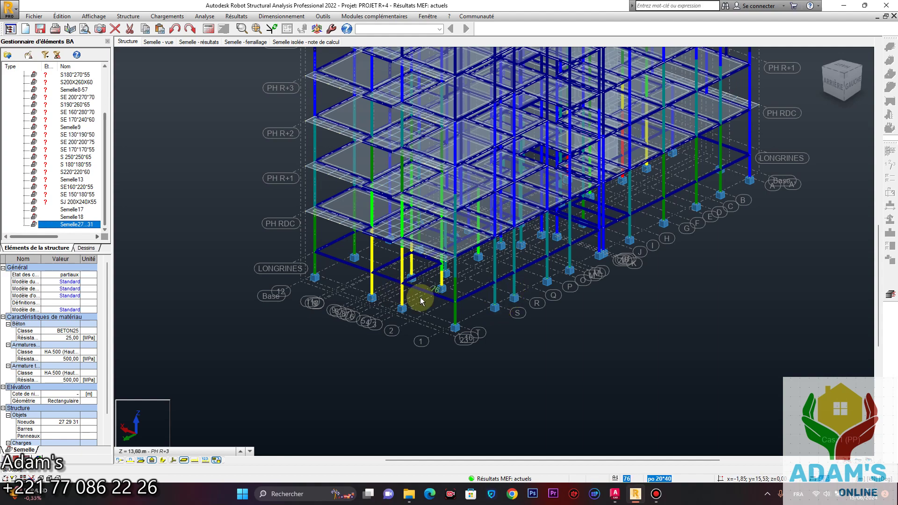
scroll(423, 301, down, 1)
right_click(604, 299)
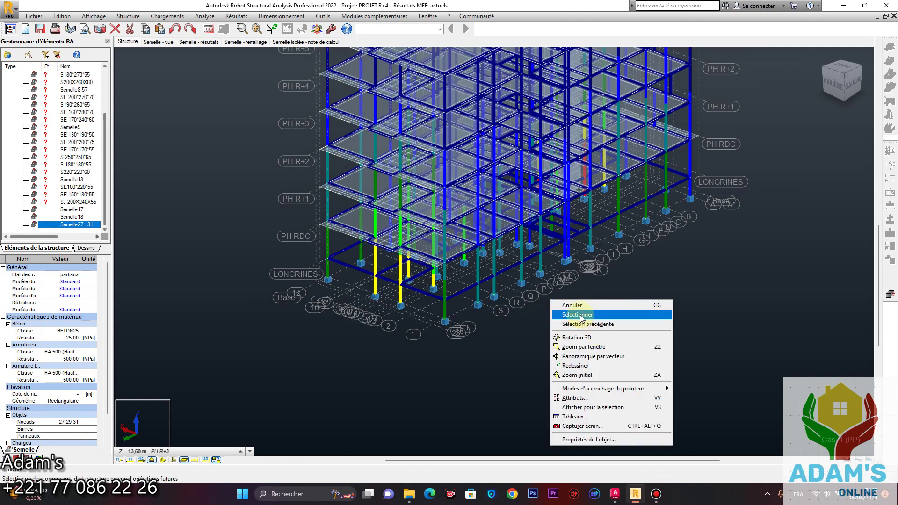
click(584, 338)
drag(732, 253, 509, 264)
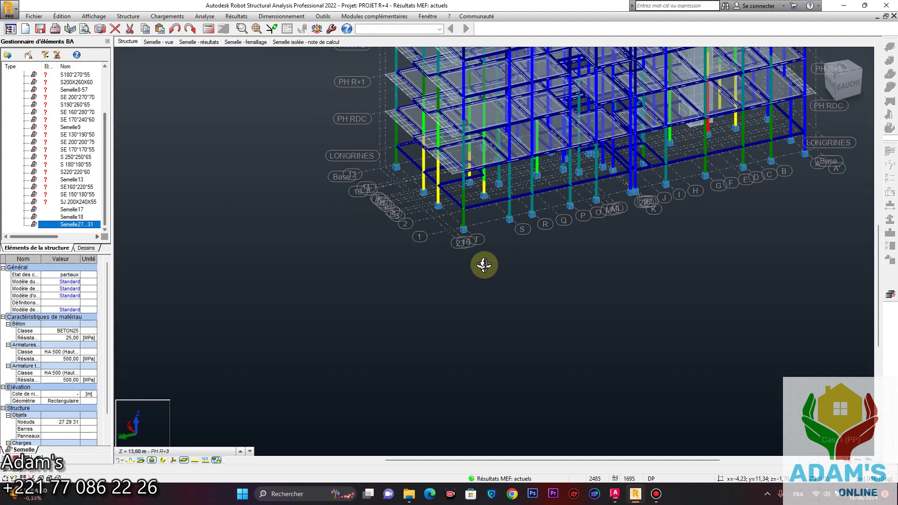
scroll(483, 265, up, 2)
middle_drag(483, 265, 454, 346)
scroll(643, 274, down, 2)
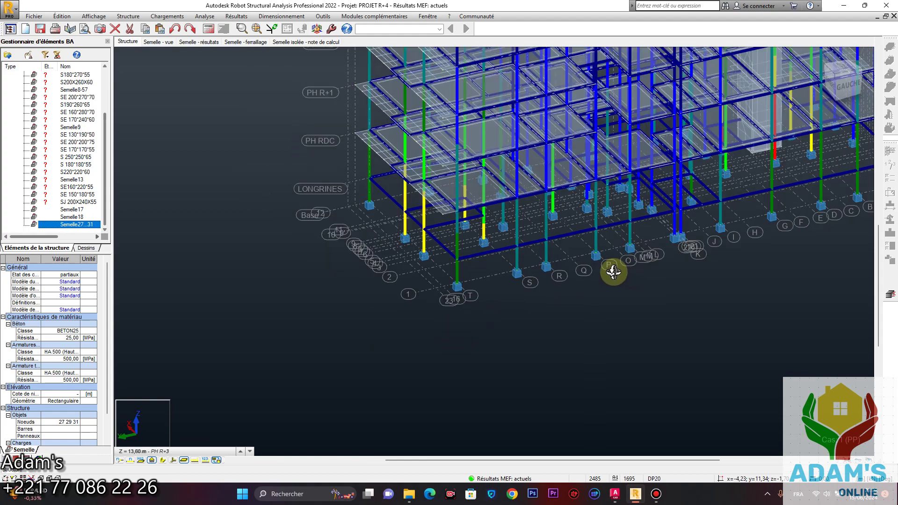
right_click(212, 153)
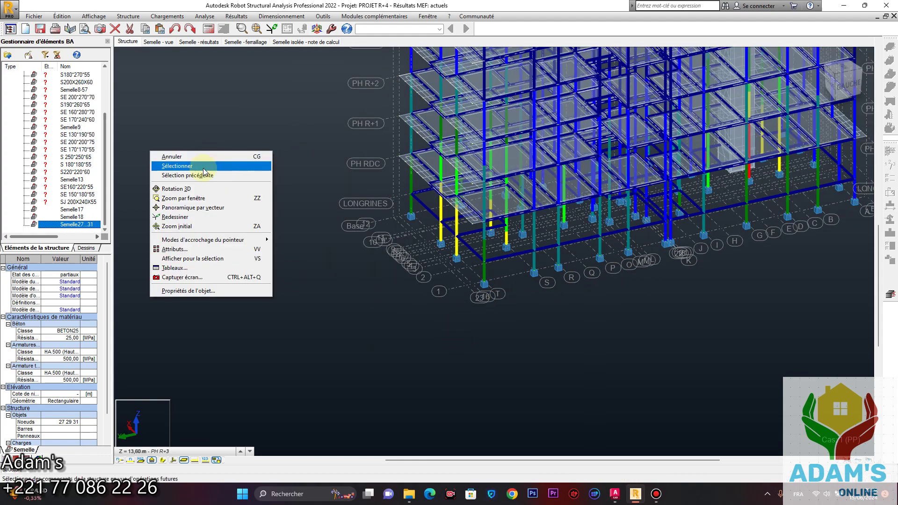
click(244, 247)
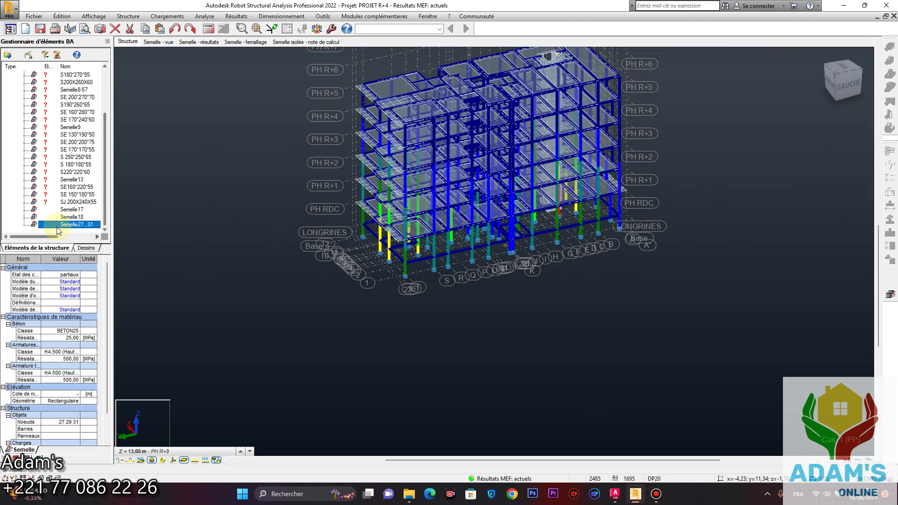
Calculate footing Semelle27...31 from its results view, then check the soil stresses and its optimised dimensions
click(239, 42)
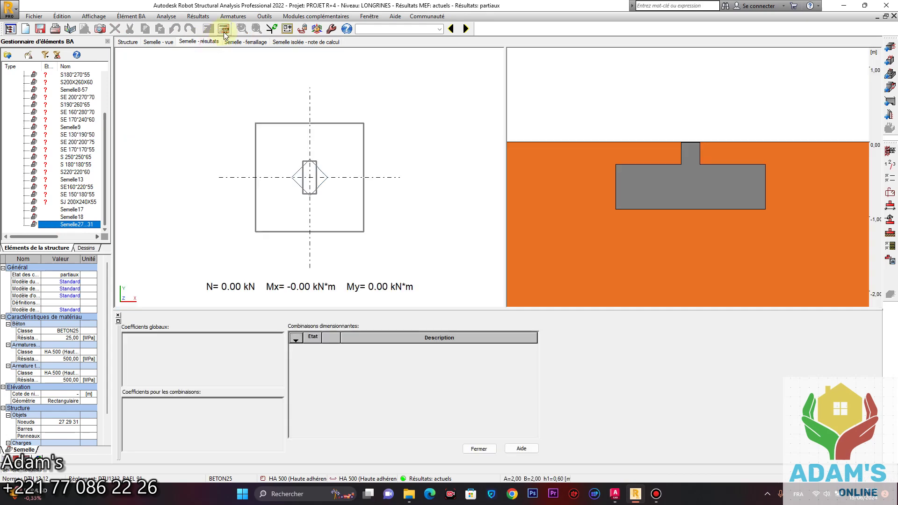
click(473, 287)
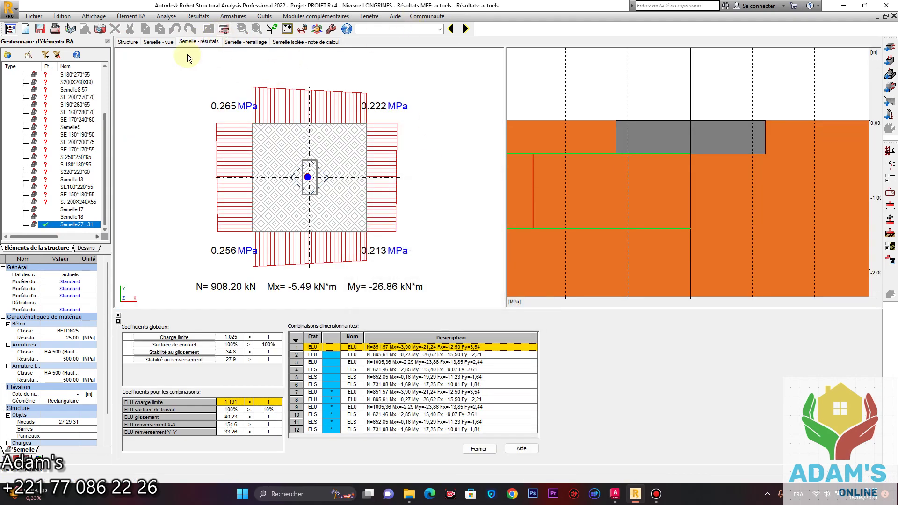
click(156, 42)
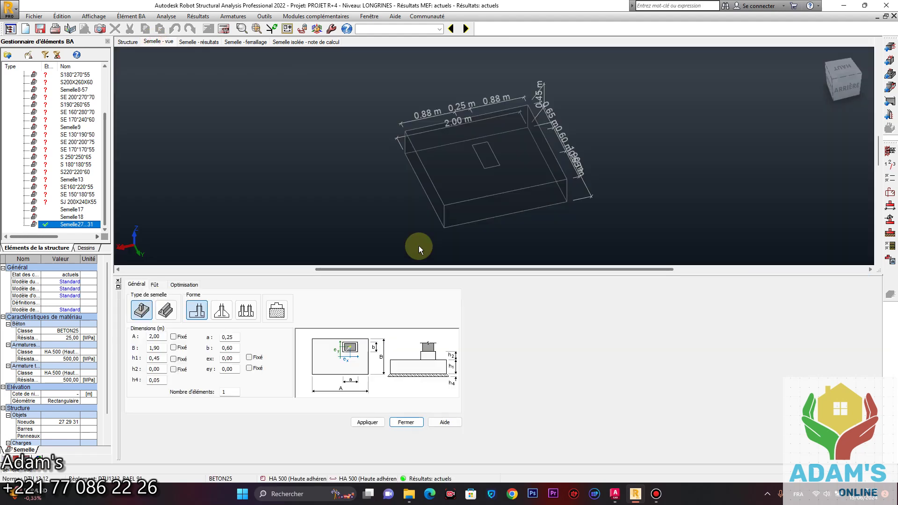
Generate the execution drawing of footing Semelle27...31 and review its reinforcement sections, bar table and concrete and steel quantities
click(889, 258)
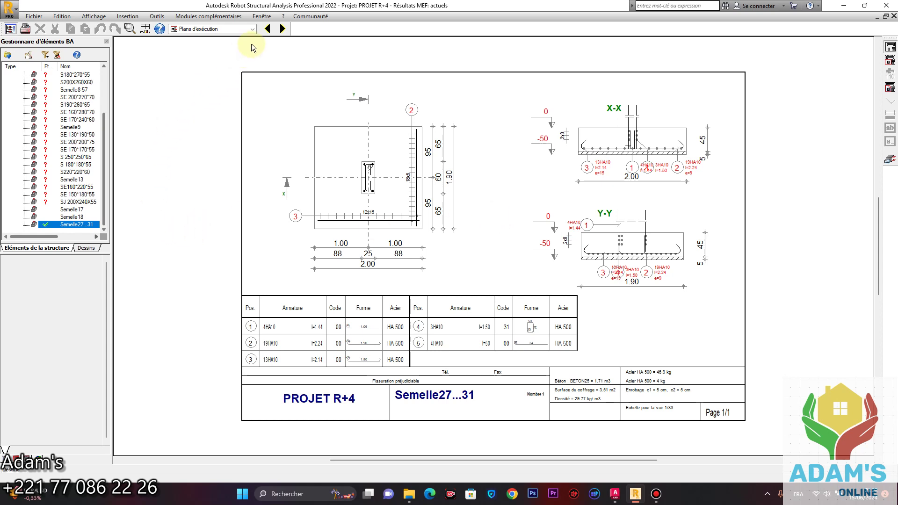
scroll(497, 352, up, 2)
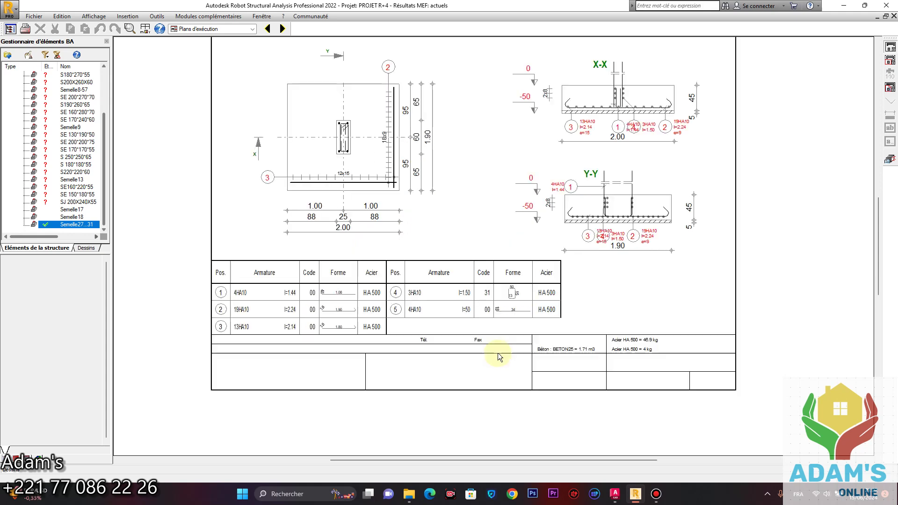
scroll(411, 376, down, 2)
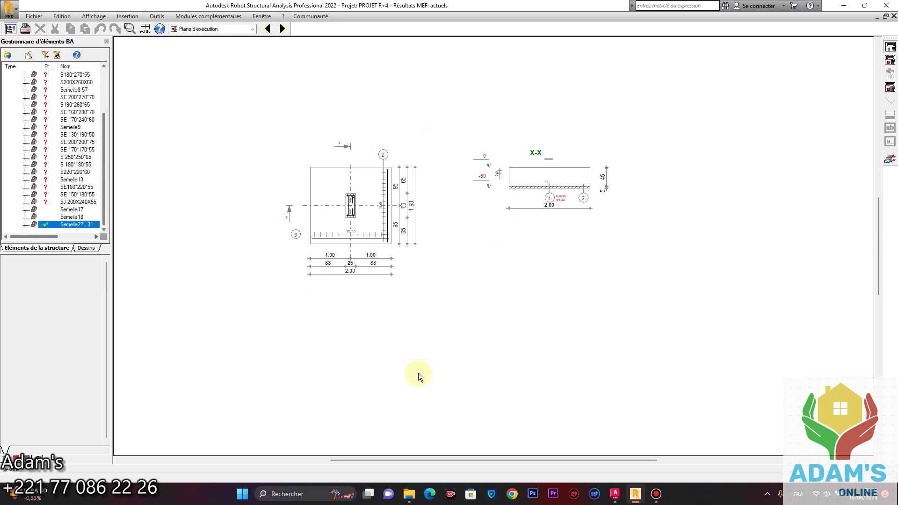
scroll(433, 368, up, 3)
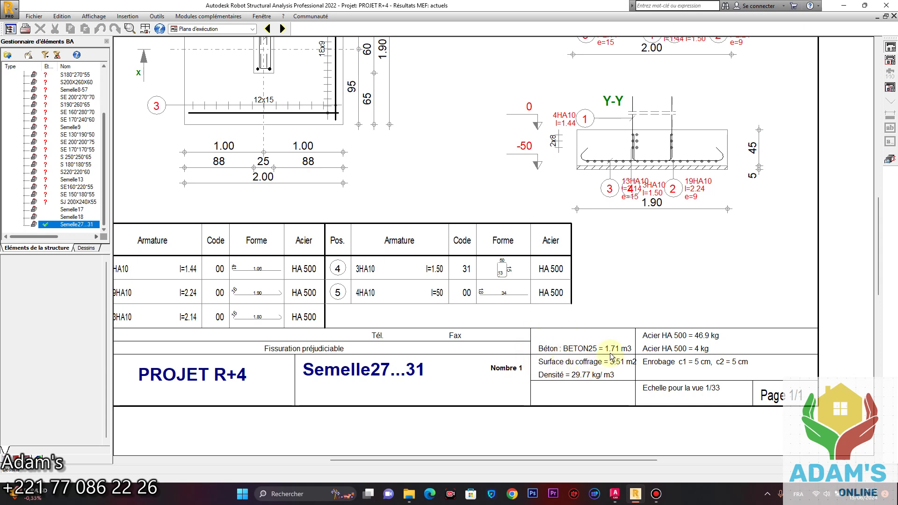
scroll(545, 356, down, 5)
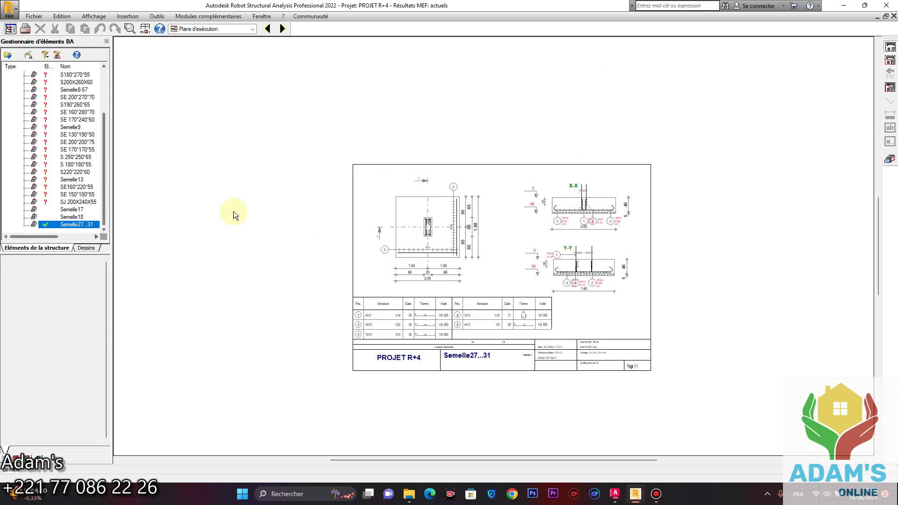
Go back to the Géométrie layout and examine the supports along the lettered façade and around the corner at axes 1 and T
click(253, 29)
click(201, 48)
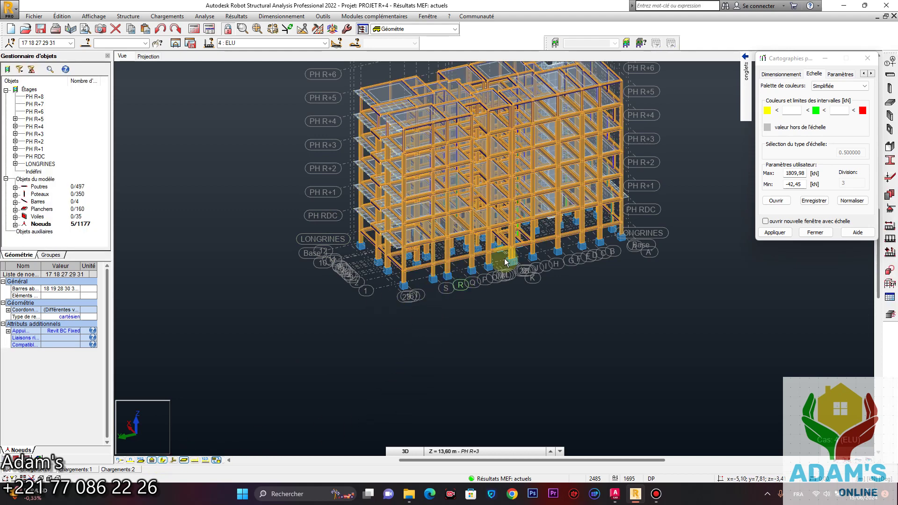
click(607, 288)
right_click(607, 287)
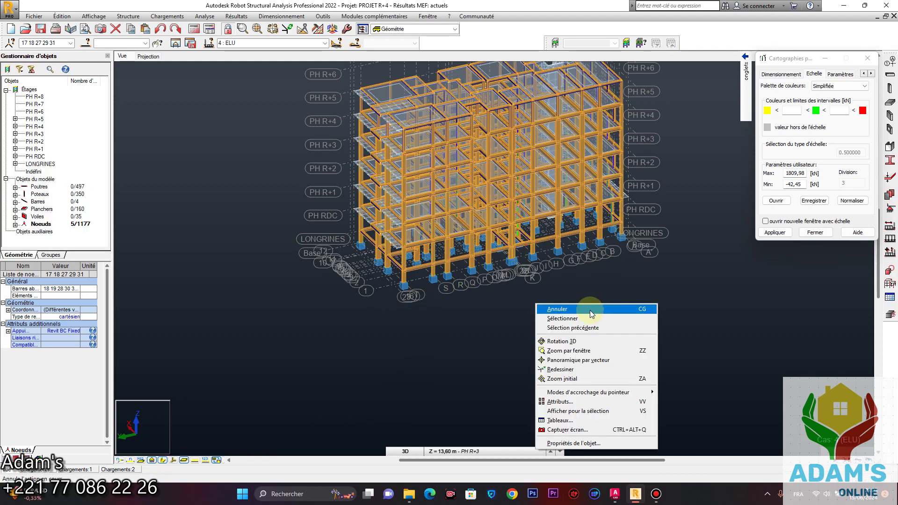
click(561, 343)
drag(640, 282, 502, 237)
middle_drag(501, 237, 499, 263)
scroll(501, 264, up, 3)
drag(507, 224, 489, 219)
middle_drag(485, 214, 475, 327)
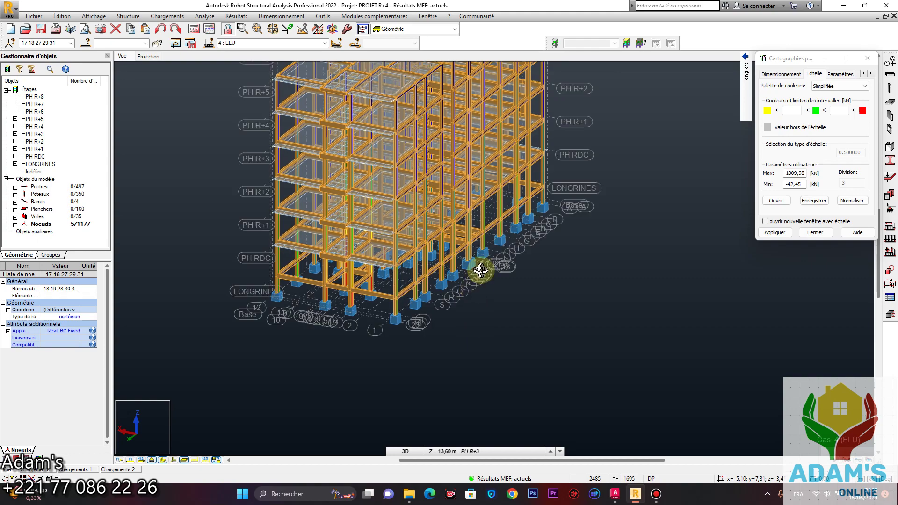
scroll(480, 270, up, 5)
scroll(481, 270, down, 3)
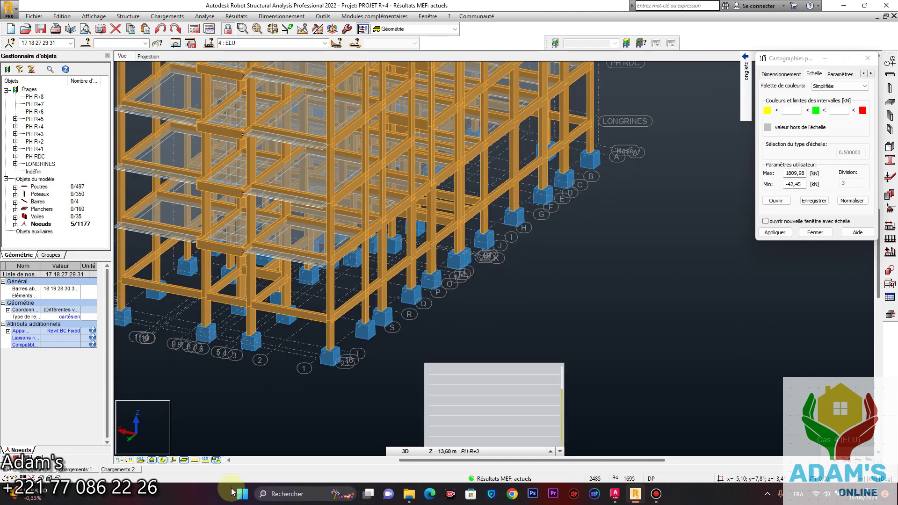
Open the nodal support definitions for nodes 17, 18, 27, 29 and 31, look over the support types and close them
click(890, 211)
click(382, 110)
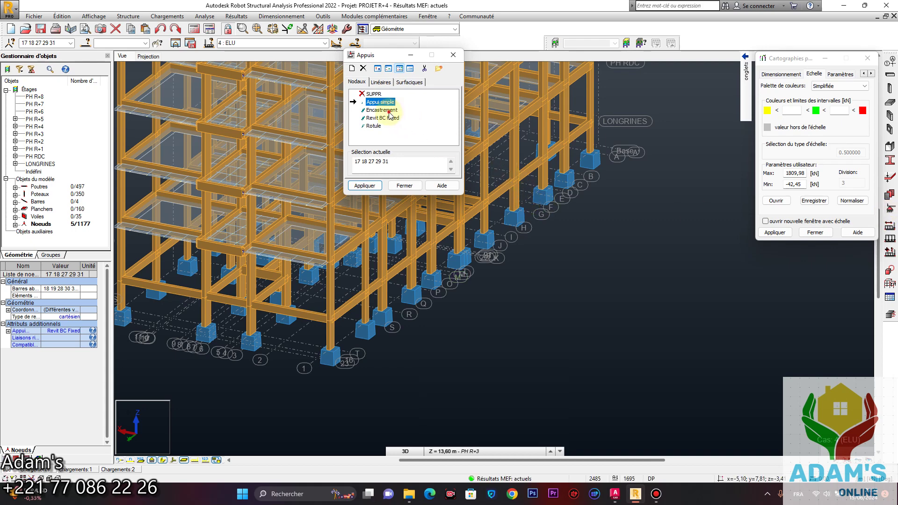
click(364, 186)
click(403, 186)
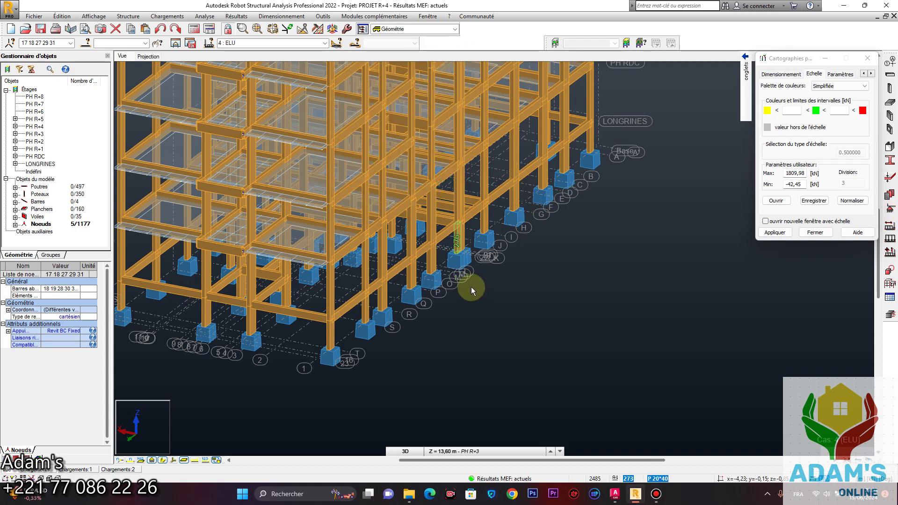
Hide the section shapes so columns and beams show as coloured lines, and redisplay the supports with the footing outlines
scroll(470, 288, down, 1)
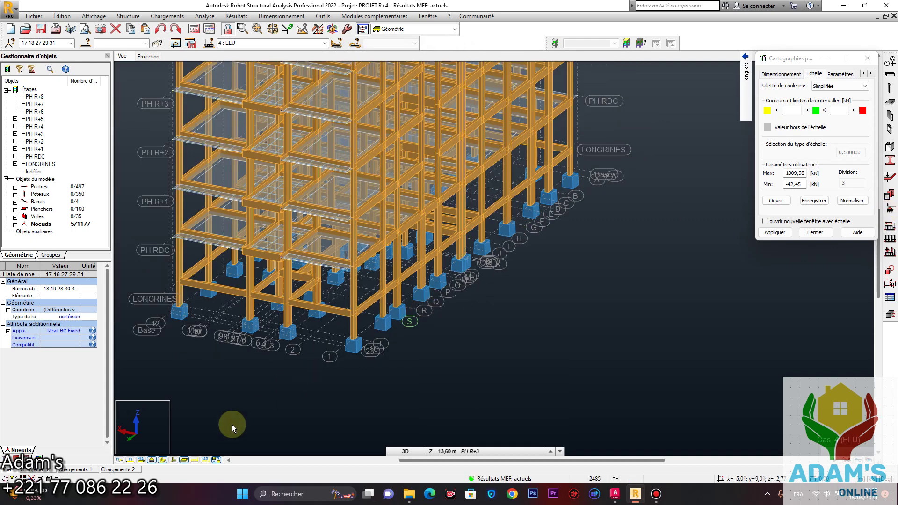
click(163, 462)
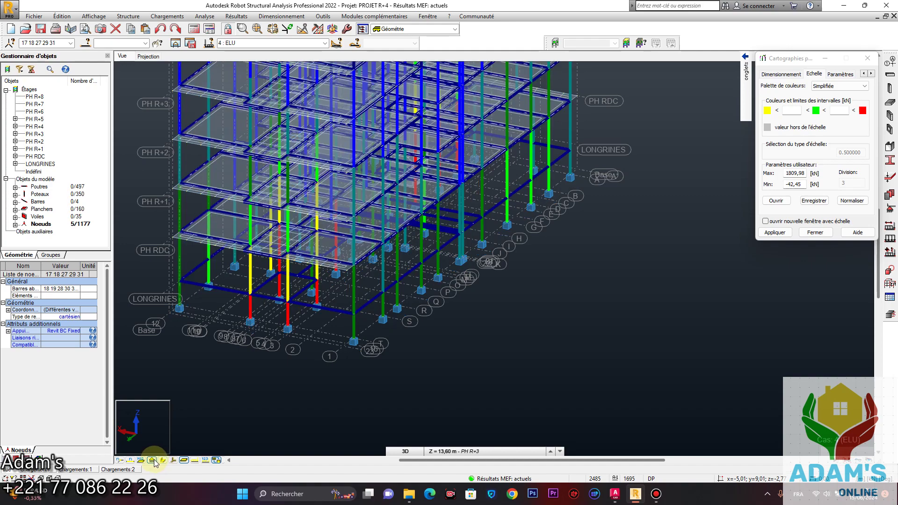
click(152, 461)
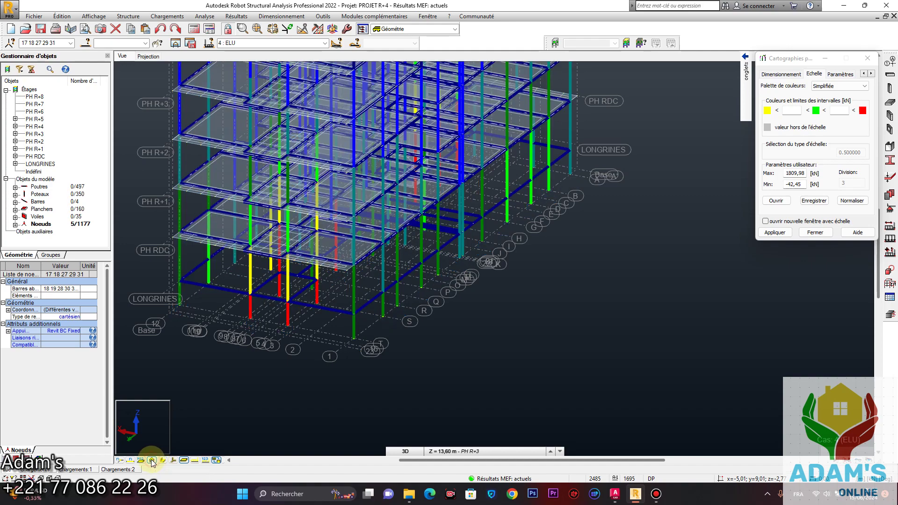
click(152, 461)
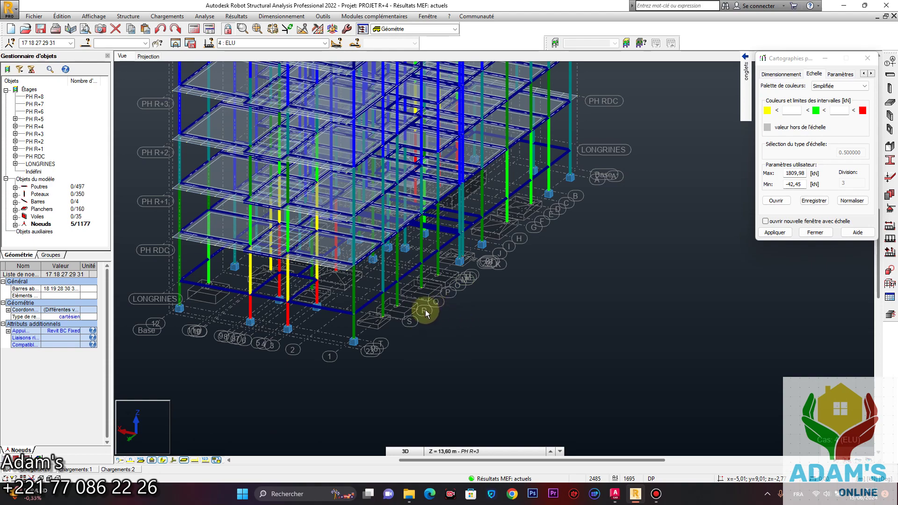
Examine how the footing outlines sit under the colour-mapped façade columns from several viewing angles
scroll(427, 308, up, 4)
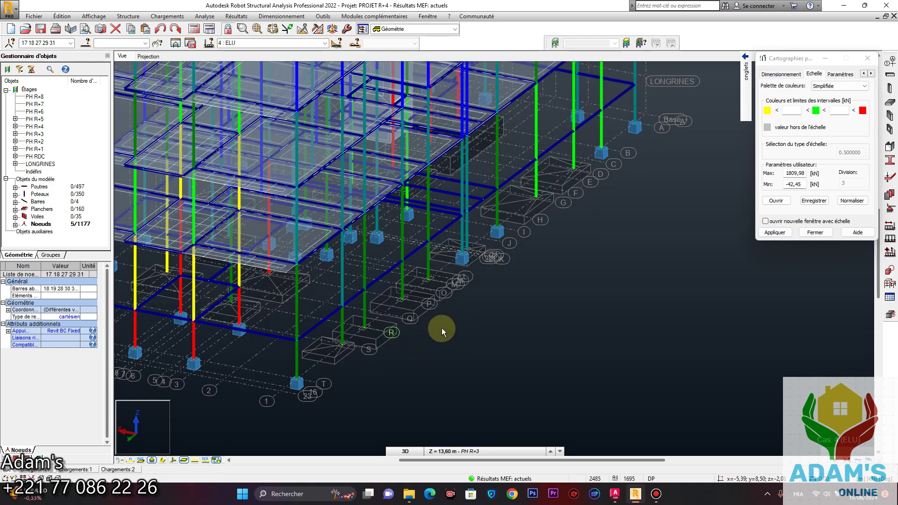
scroll(463, 320, down, 5)
right_click(653, 333)
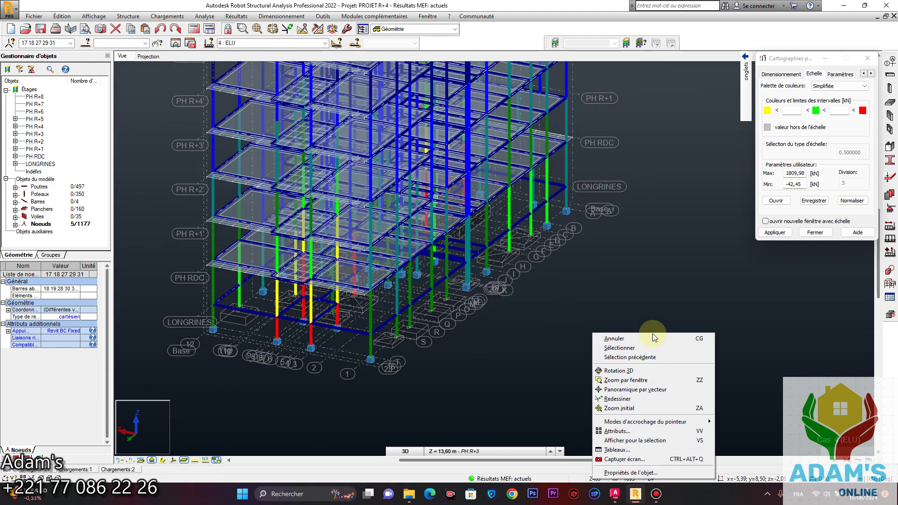
click(618, 370)
drag(661, 281, 477, 263)
scroll(462, 205, up, 3)
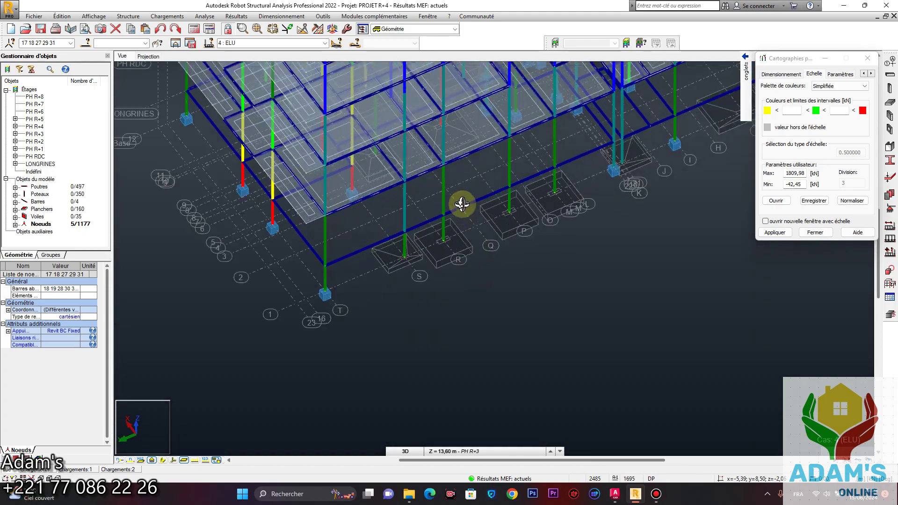
scroll(462, 204, up, 3)
scroll(419, 280, down, 3)
middle_drag(538, 256, 473, 283)
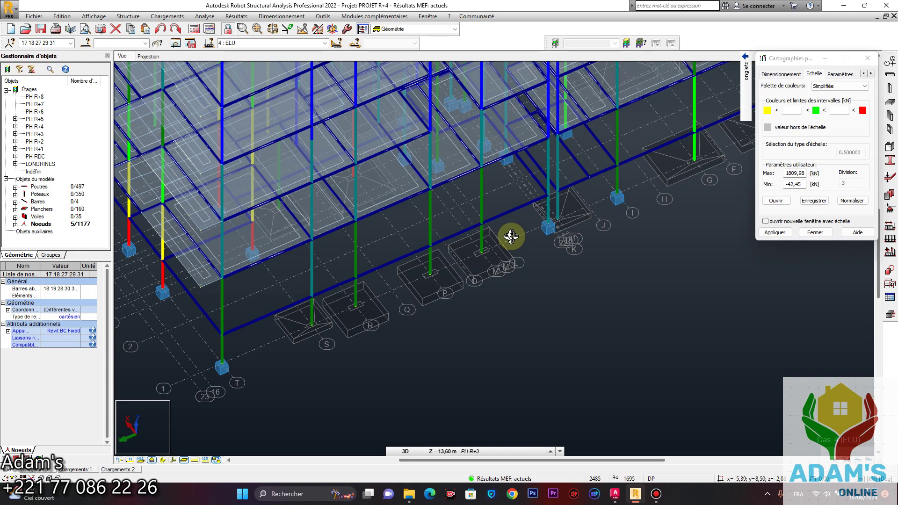
Inspect the footings at axes S, R, P and M up close and compare them with the neighbouring columns and supports
scroll(357, 303, up, 5)
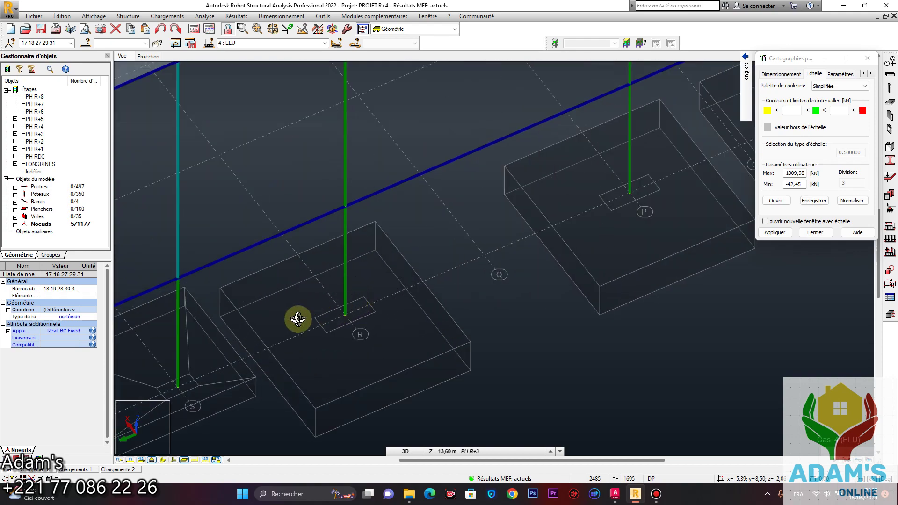
scroll(305, 318, down, 3)
middle_drag(465, 282, 363, 265)
scroll(363, 265, down, 1)
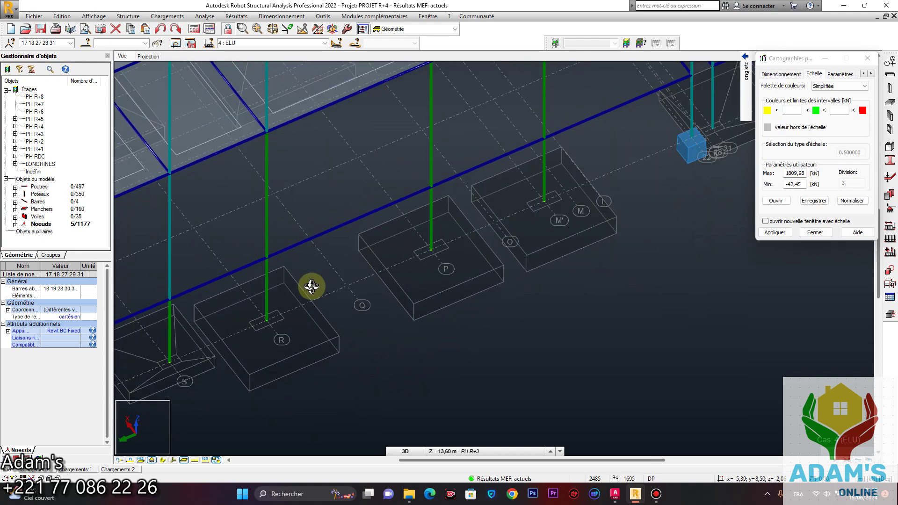
right_click(476, 328)
click(464, 341)
scroll(493, 297, down, 3)
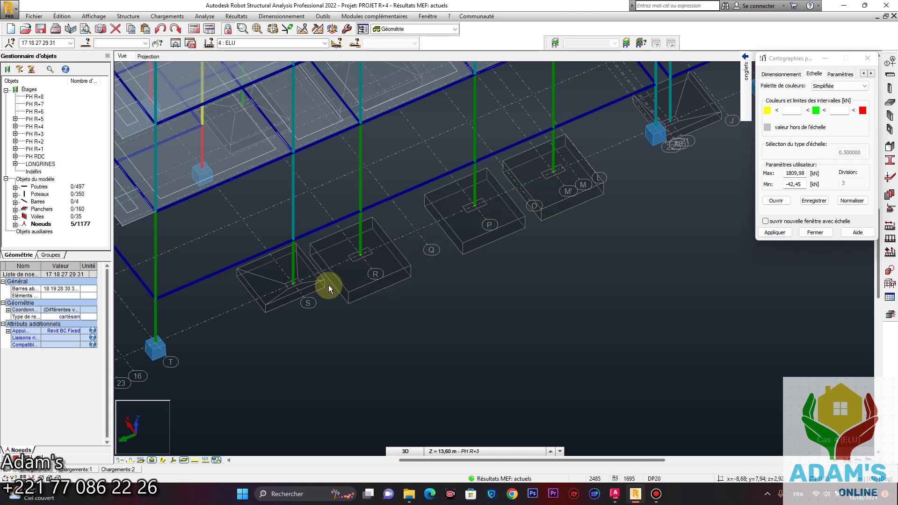
scroll(351, 269, down, 1)
middle_drag(523, 190, 497, 215)
scroll(497, 215, down, 2)
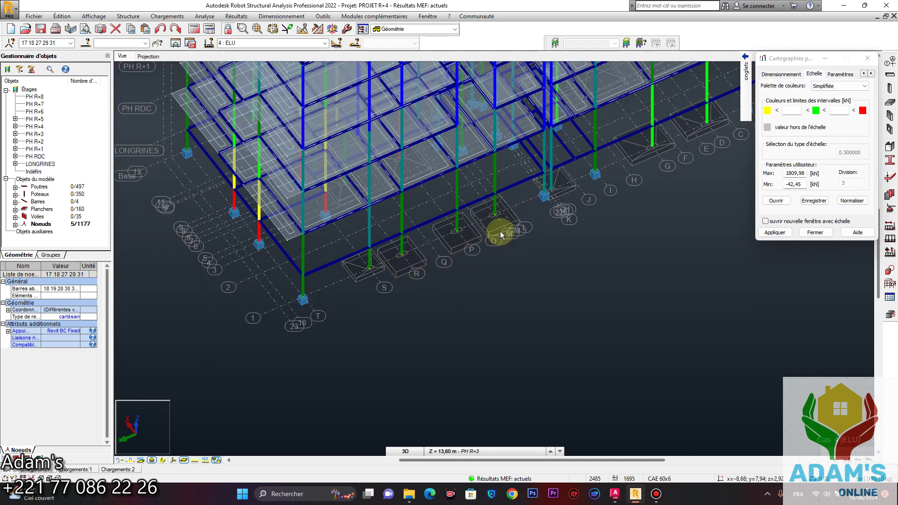
scroll(447, 244, up, 3)
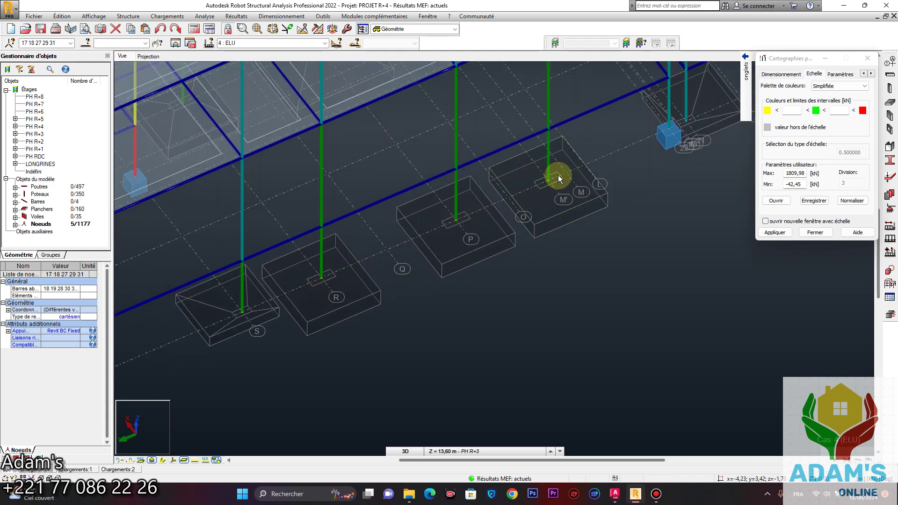
scroll(299, 282, down, 3)
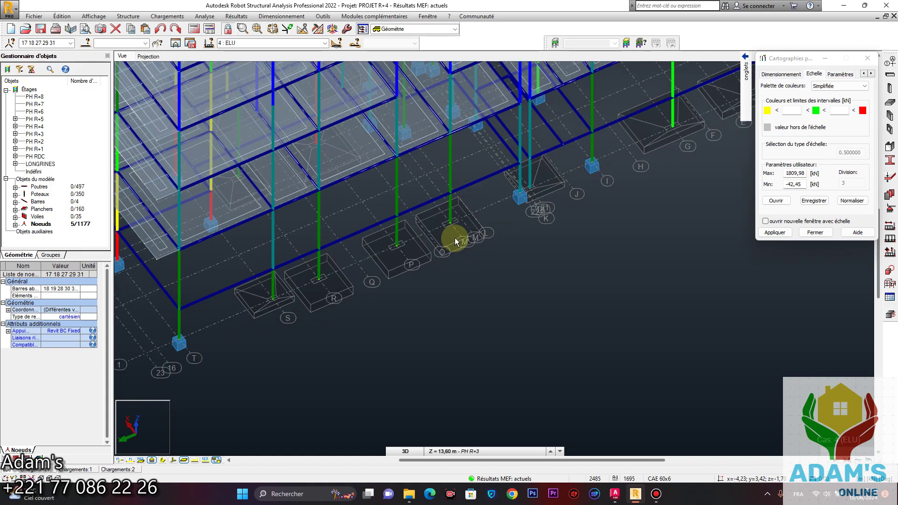
scroll(540, 293, down, 2)
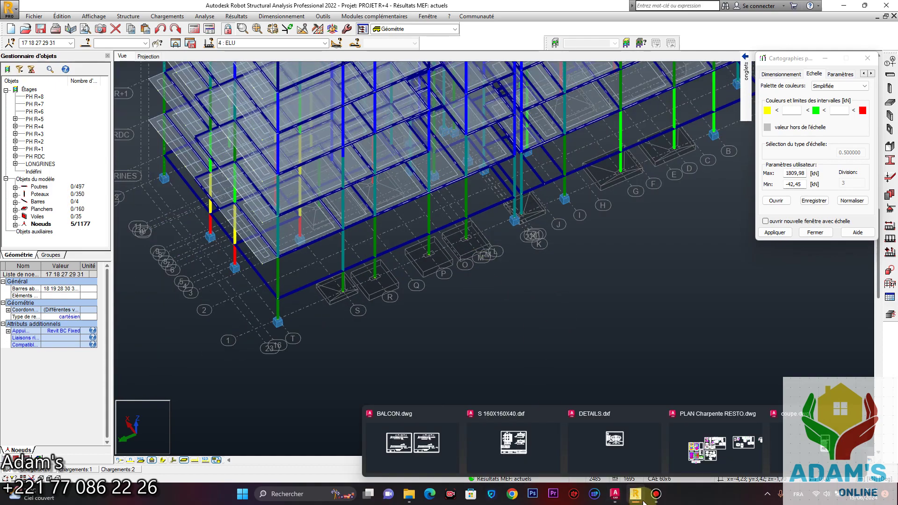
click(656, 493)
click(685, 436)
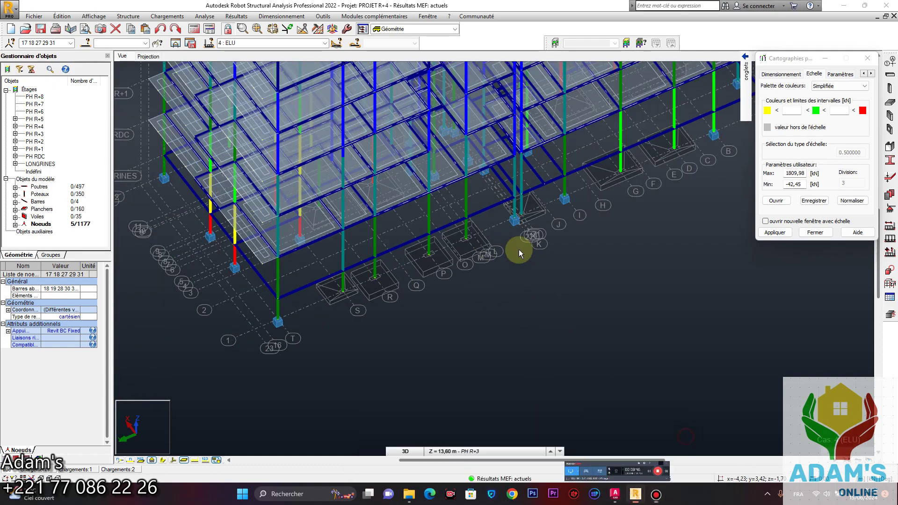
Select the four support nodes 1 to 4 at the bases of the similarly loaded columns along axis A
shift+middle_drag(653, 245, 577, 224)
middle_drag(601, 418, 565, 257)
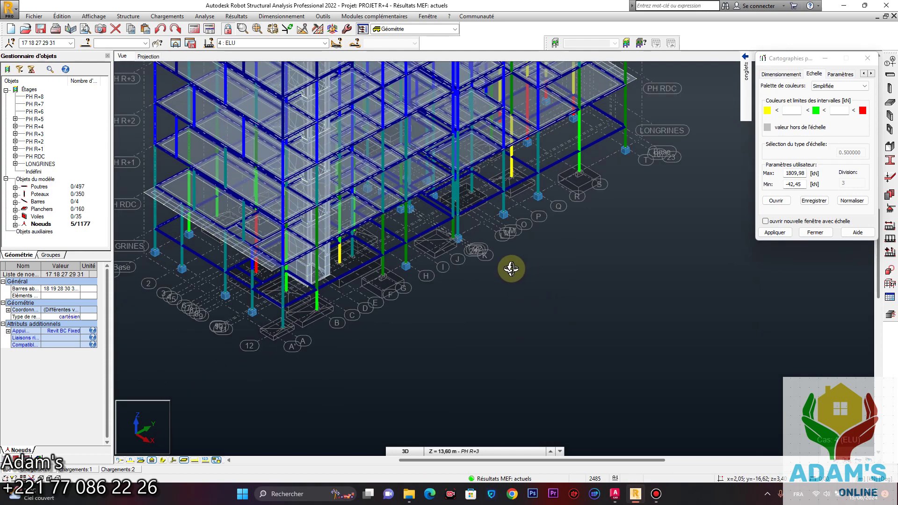
scroll(430, 287, up, 5)
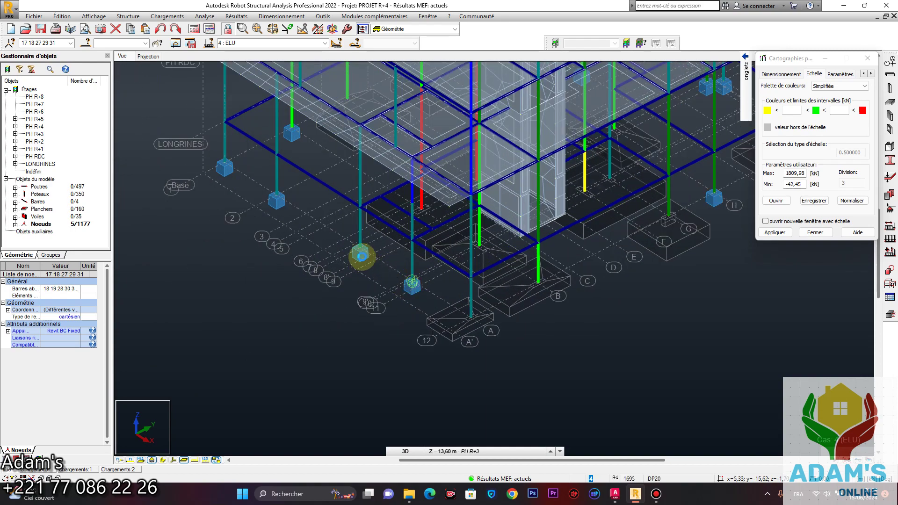
click(361, 251)
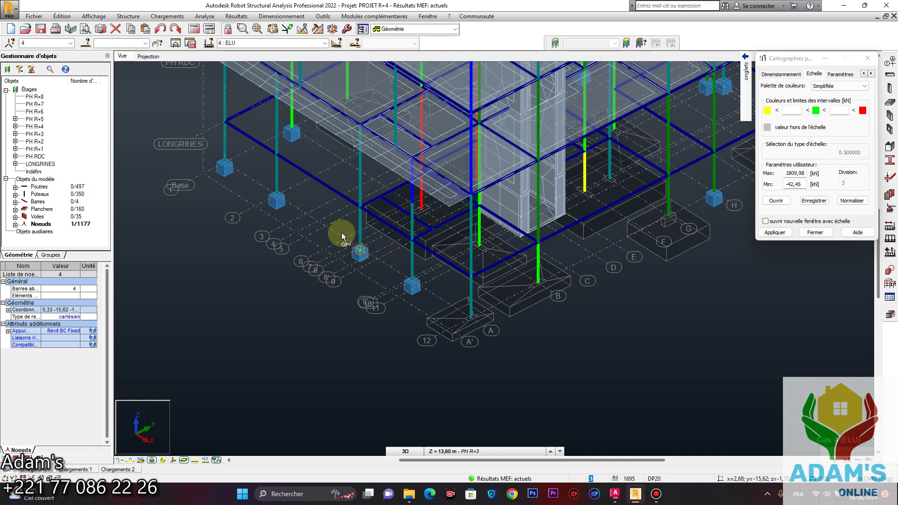
ctrl+click(278, 197)
ctrl+click(225, 165)
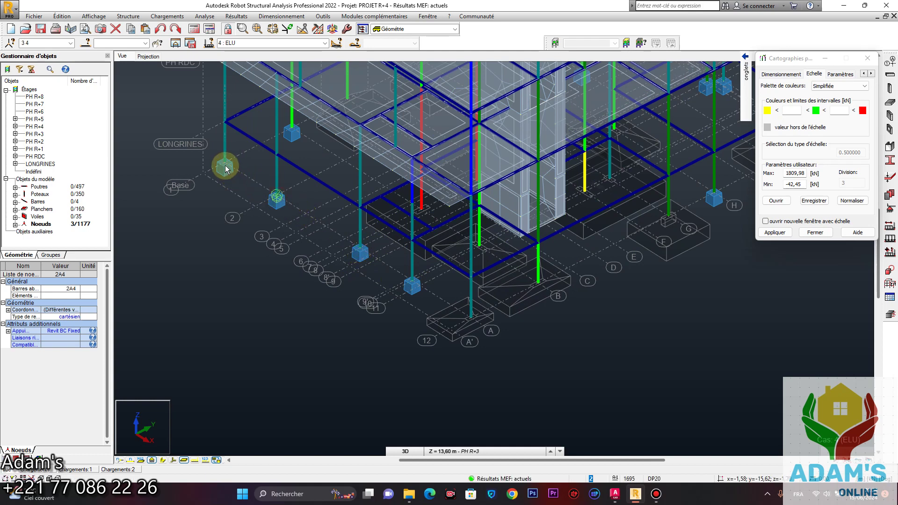
ctrl+click(226, 163)
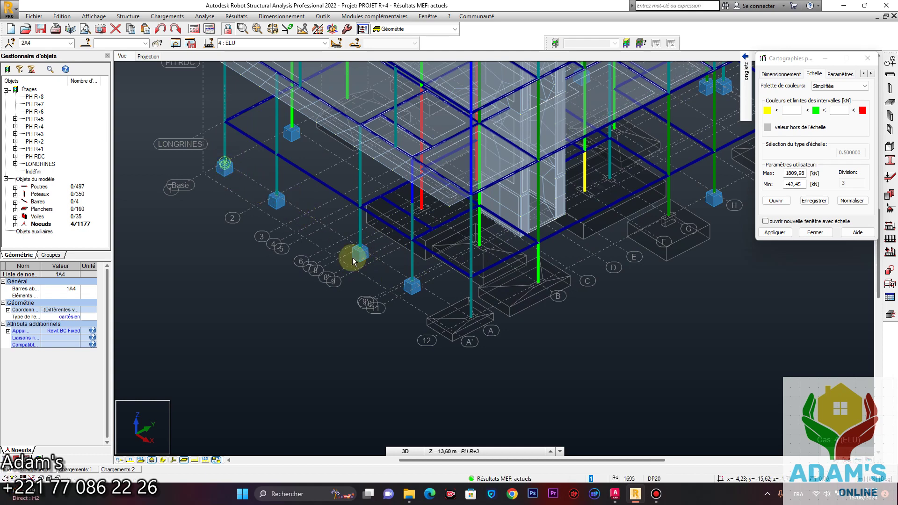
Send the selected nodes to footing reinforcement design with the manual ELU and ELS combinations, and select their new footing under Niveau -1,70
click(281, 16)
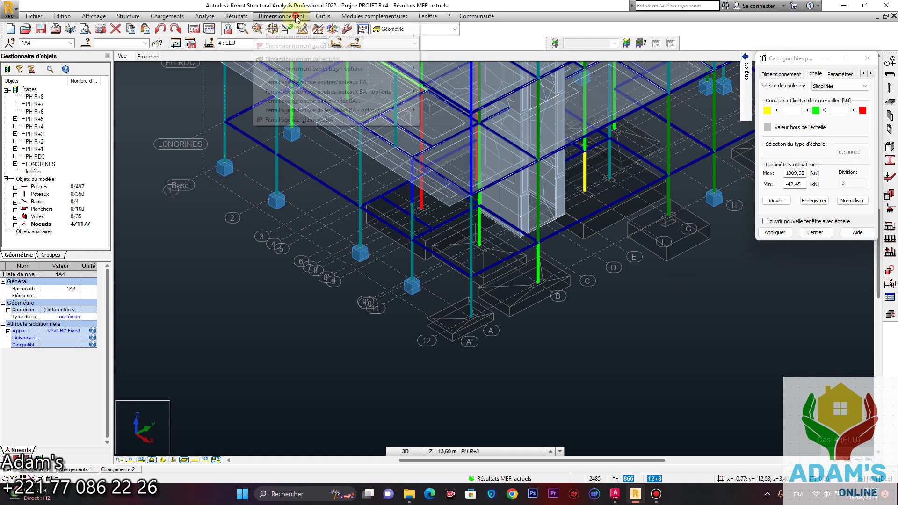
click(305, 120)
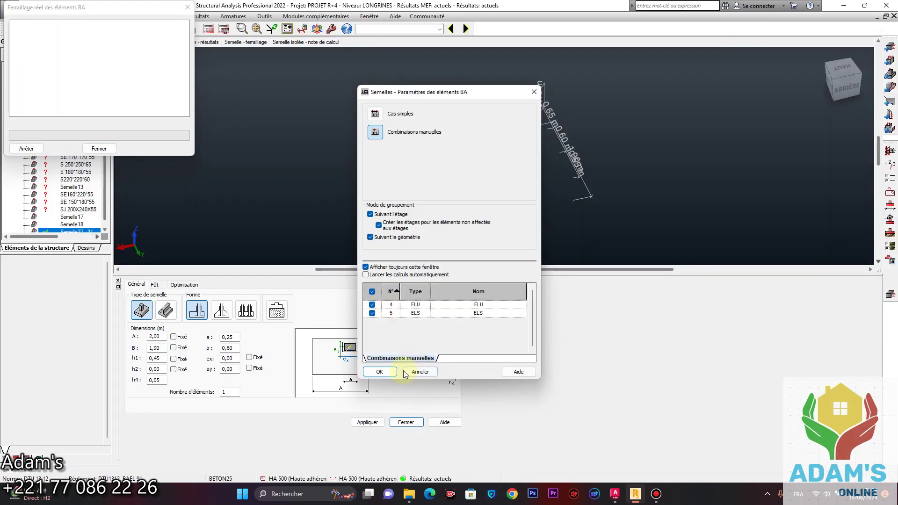
click(405, 372)
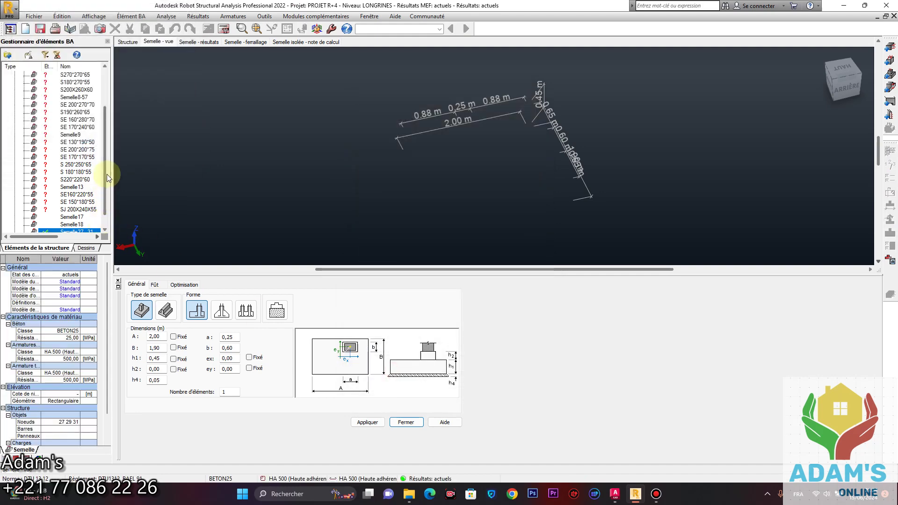
scroll(107, 174, down, 1)
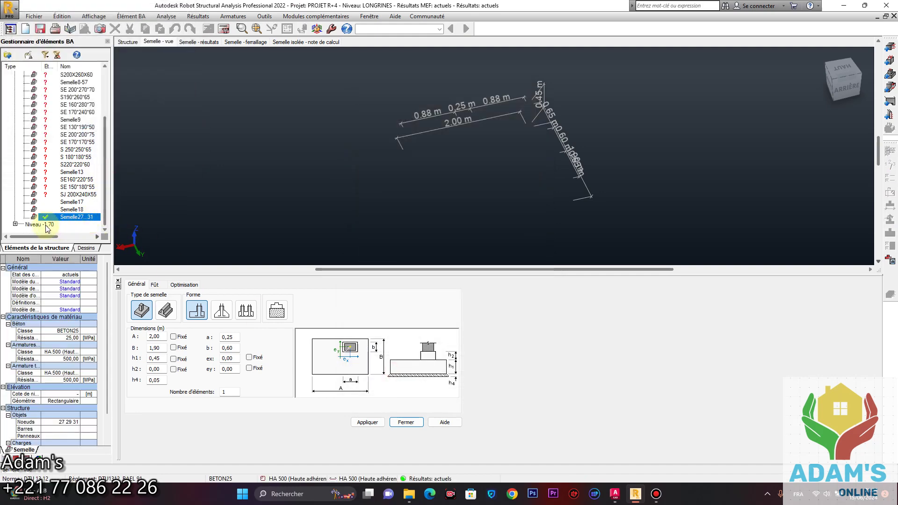
click(15, 224)
click(99, 211)
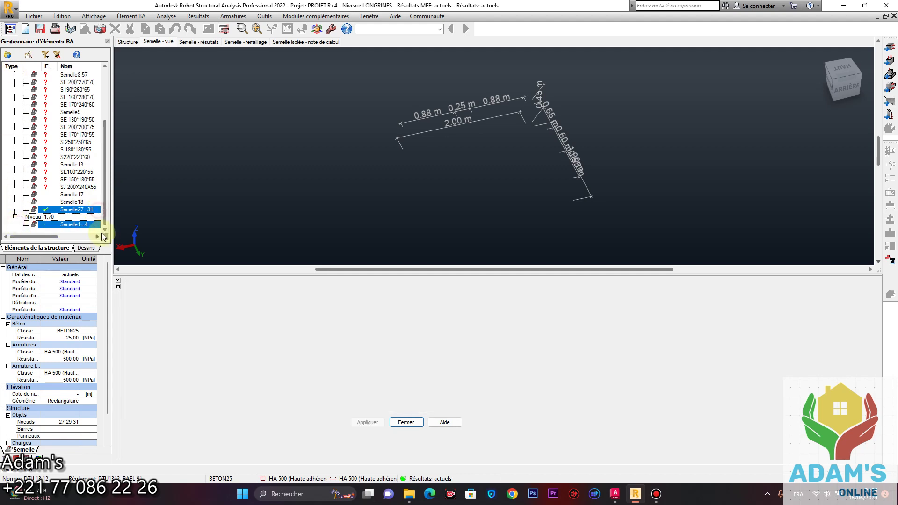
click(90, 224)
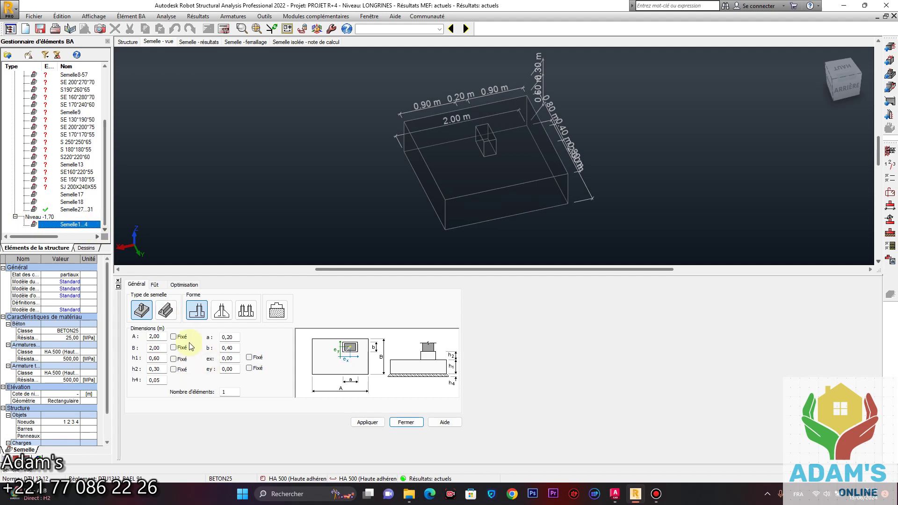
Review and accept the geotechnical stress options, and calculate the footing for nodes 1 to 4 to produce its execution drawing
click(889, 262)
click(381, 204)
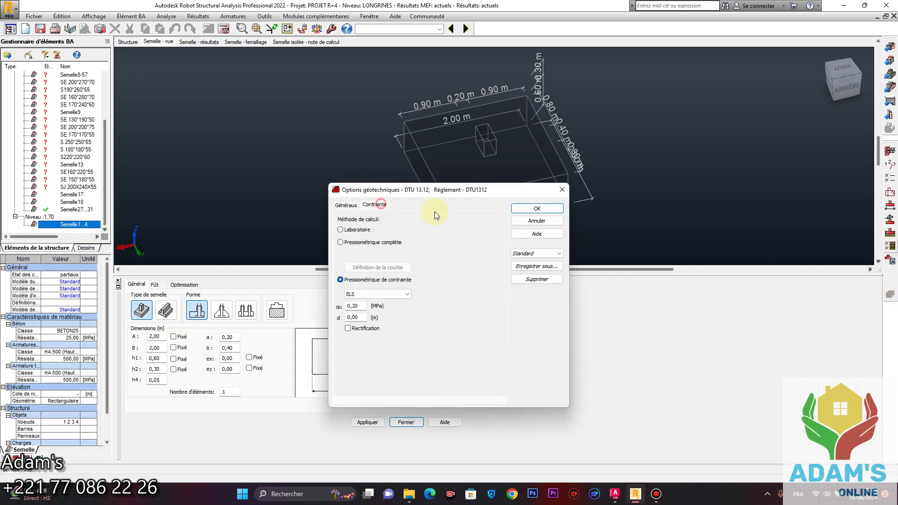
click(556, 208)
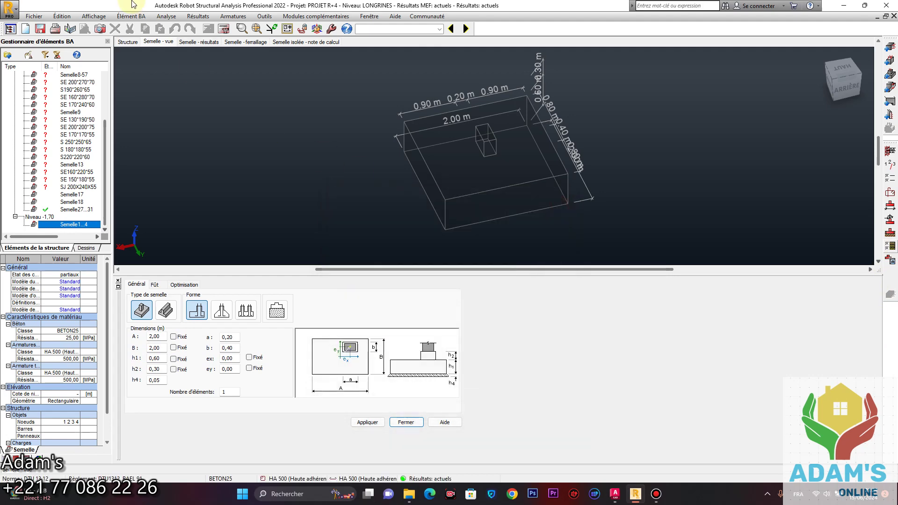
click(213, 31)
click(481, 289)
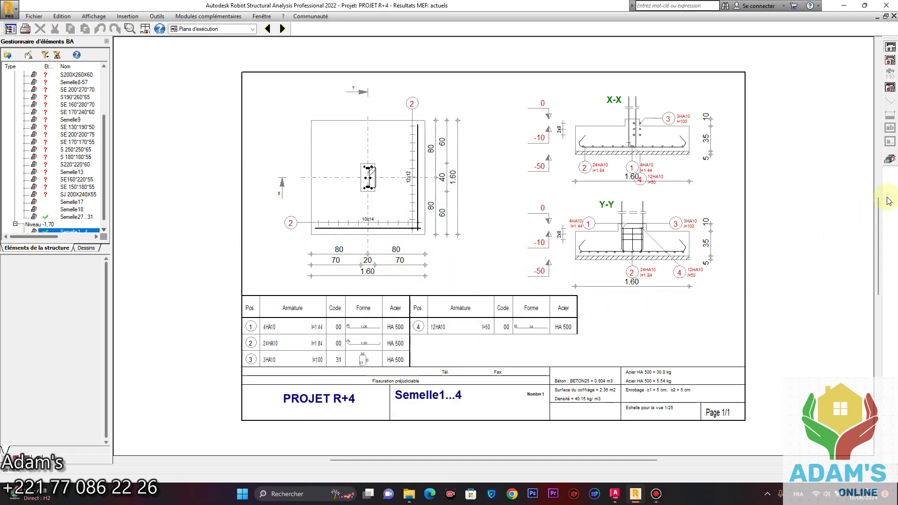
Set the footing's height h1 to 0,4 m, fix h1, h2 and both eccentricities, and apply the geometry
click(890, 162)
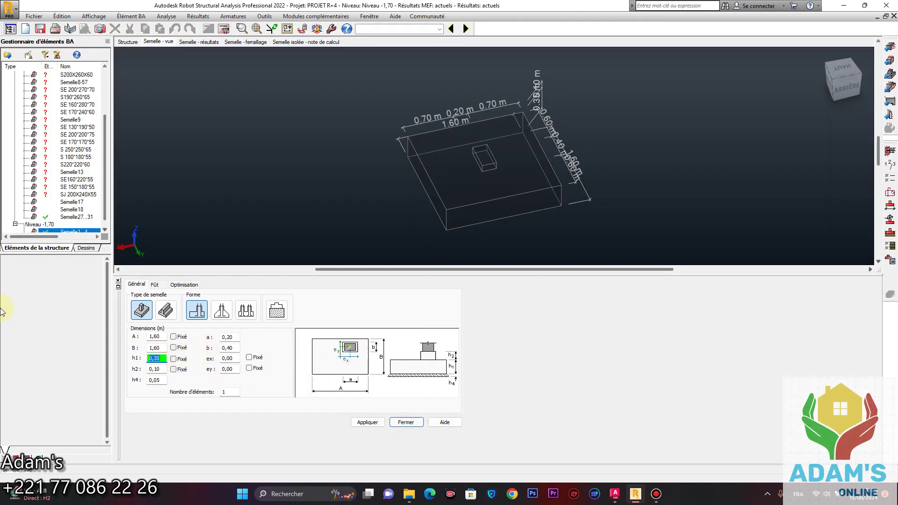
click(176, 360)
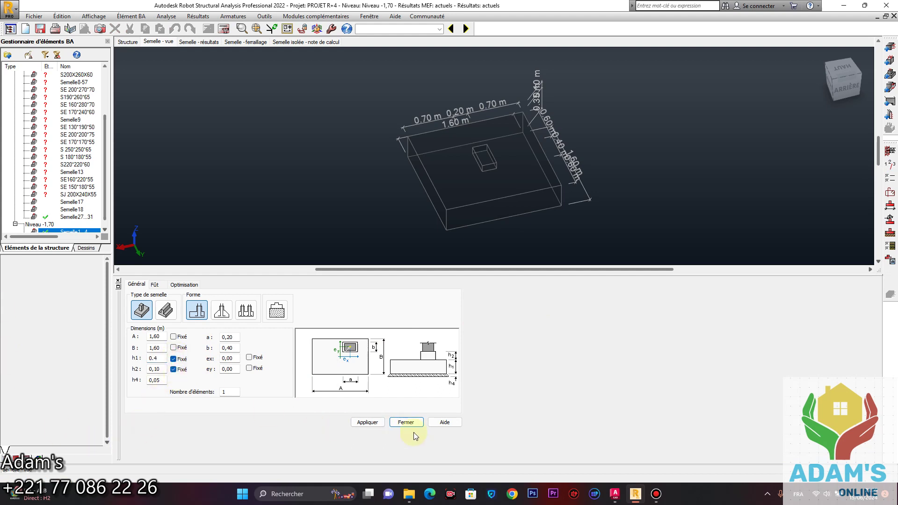
click(355, 422)
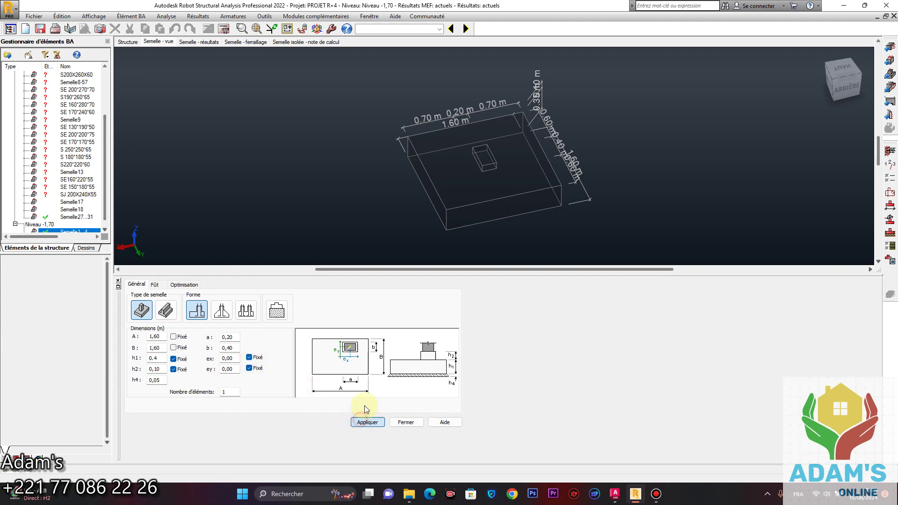
Recalculate the footing for nodes 1 to 4 with the fixed heights and check its updated execution drawing
click(224, 30)
click(471, 289)
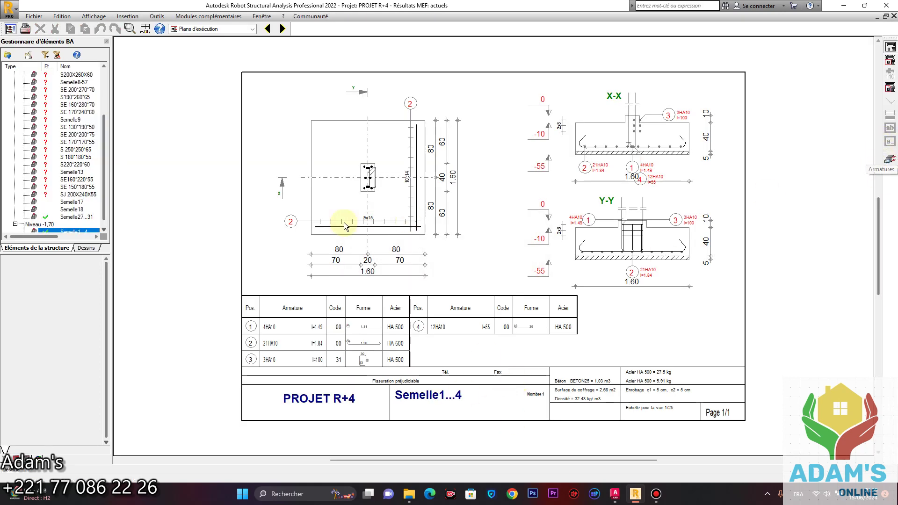
scroll(100, 204, down, 1)
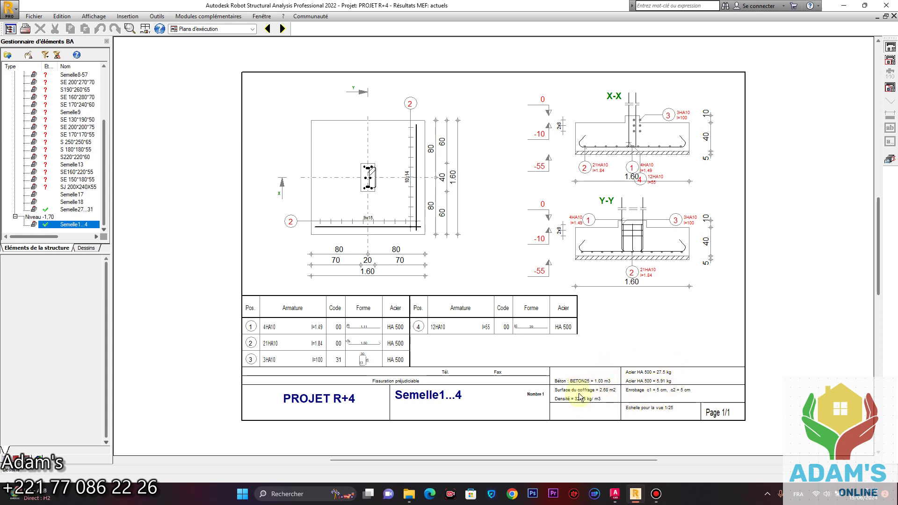
Return to the structure's geometry layout, turn the model to the façade along axis A, and display the footing outlines
click(252, 31)
click(212, 43)
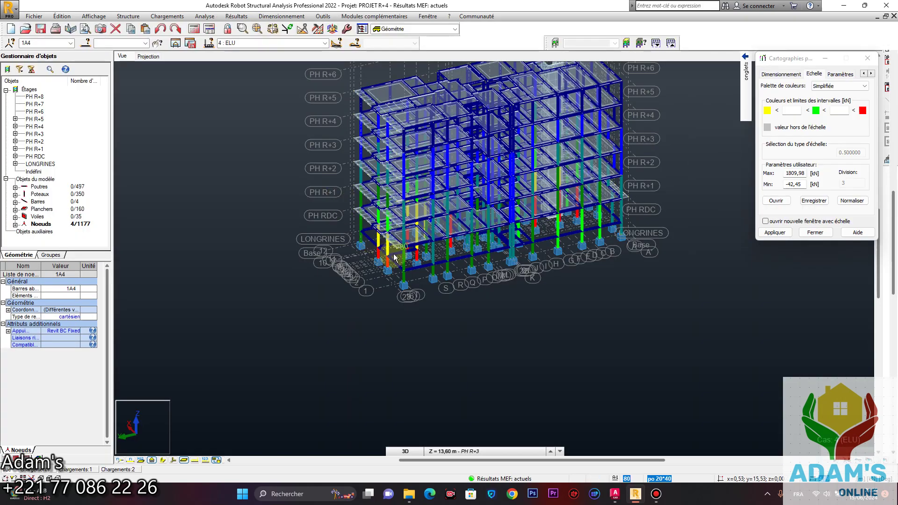
scroll(394, 257, up, 5)
scroll(388, 318, down, 4)
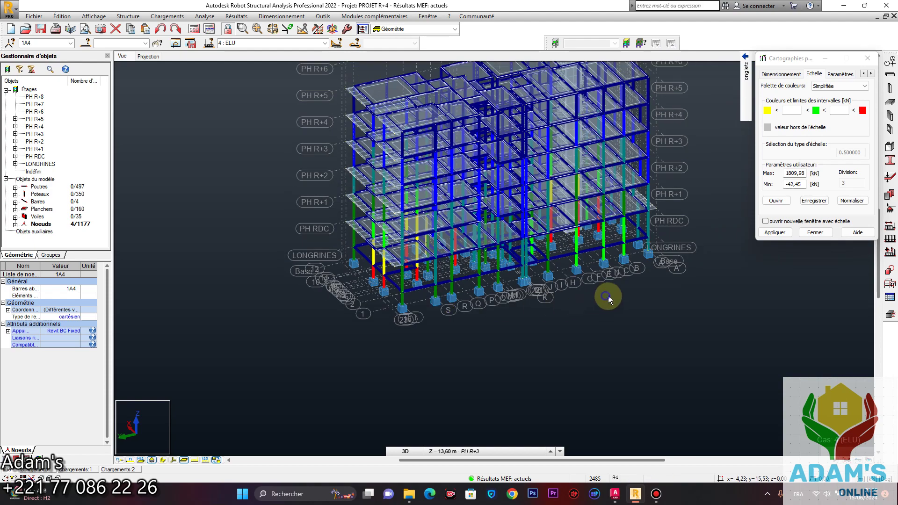
right_click(608, 297)
click(595, 335)
drag(712, 273, 236, 453)
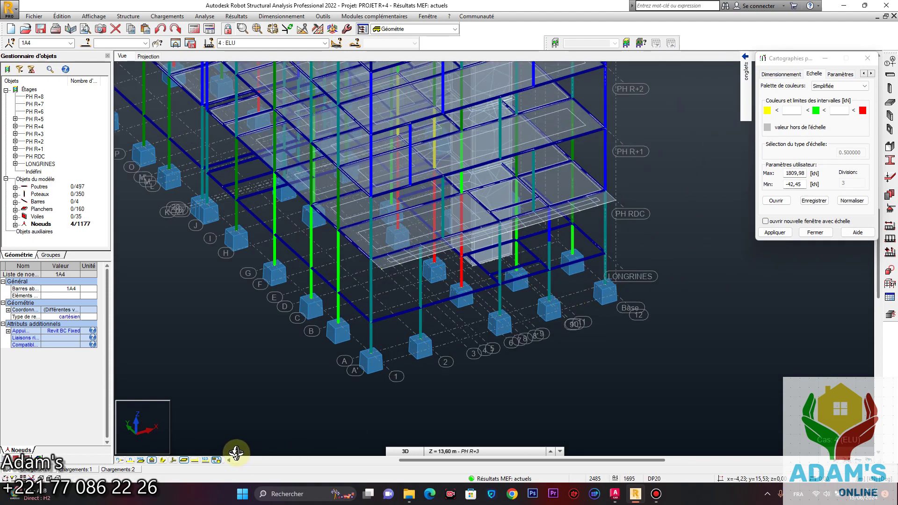
click(152, 461)
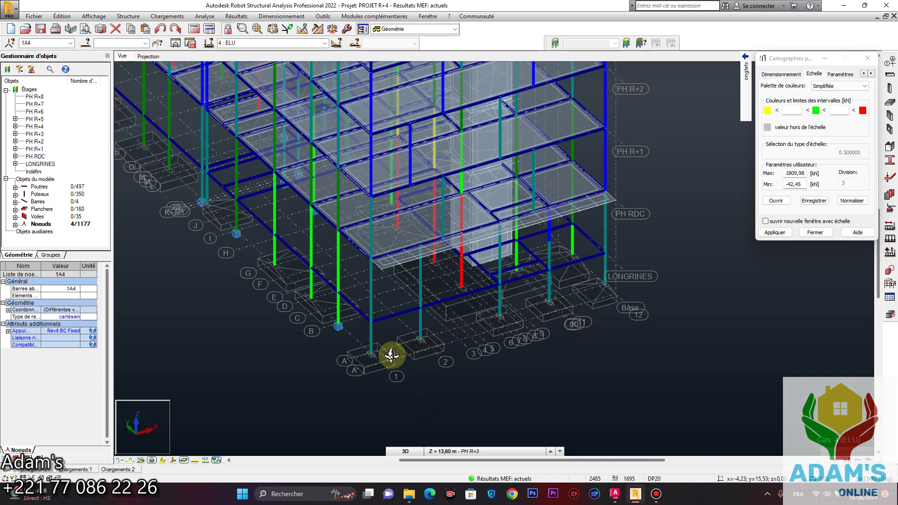
Examine the footing outlines under the similarly coloured columns along axis A from several viewing angles
scroll(391, 358, up, 2)
scroll(391, 357, up, 3)
scroll(322, 365, down, 2)
middle_drag(449, 345, 357, 368)
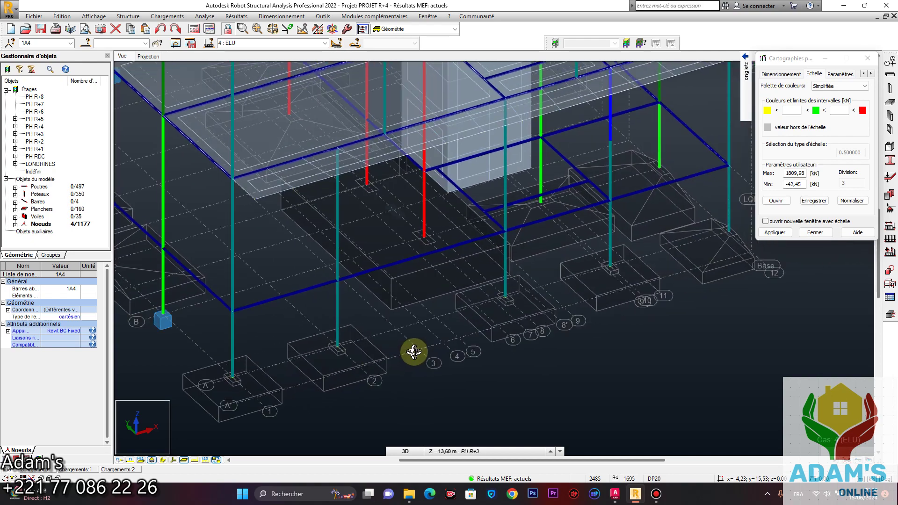
scroll(491, 316, down, 2)
right_click(546, 338)
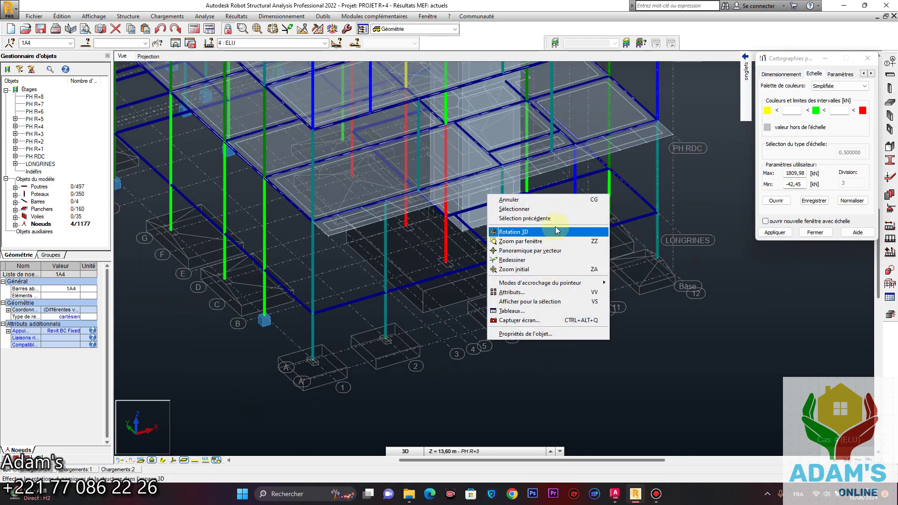
click(531, 232)
drag(357, 355, 361, 355)
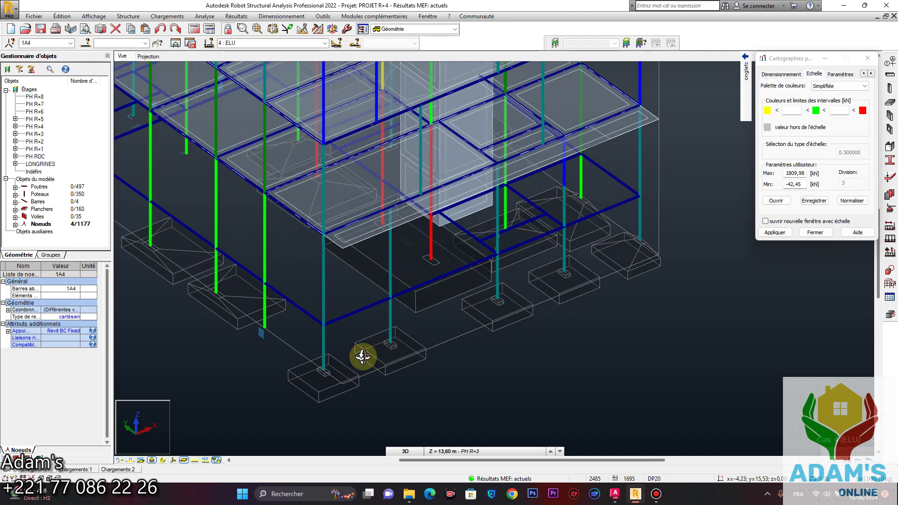
middle_drag(420, 349, 421, 301)
right_click(521, 334)
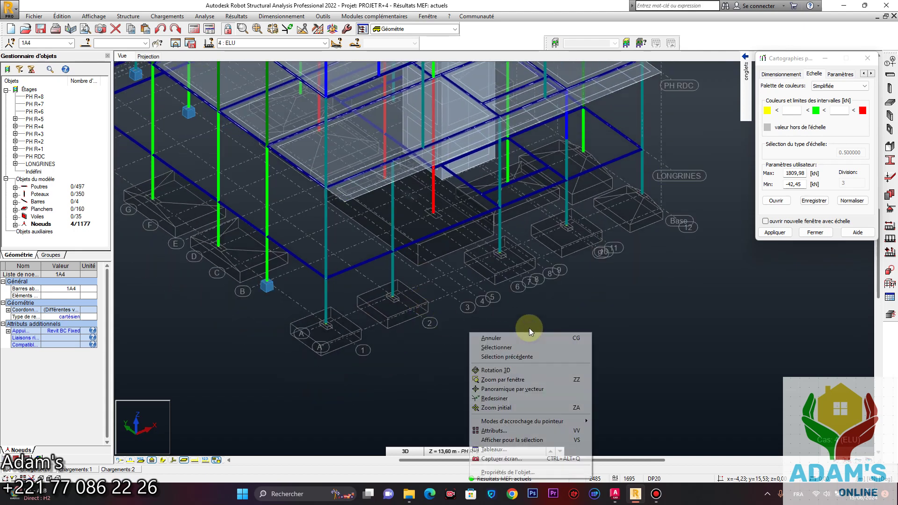
click(512, 352)
Display the normalised Fx axial force diagrams on the bars and compare the forces at the bases of the axis A columns
click(236, 16)
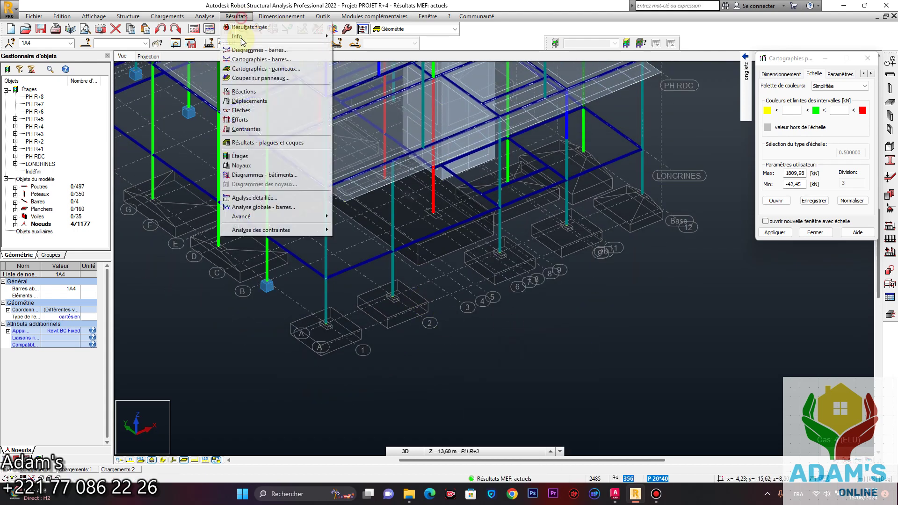
click(260, 49)
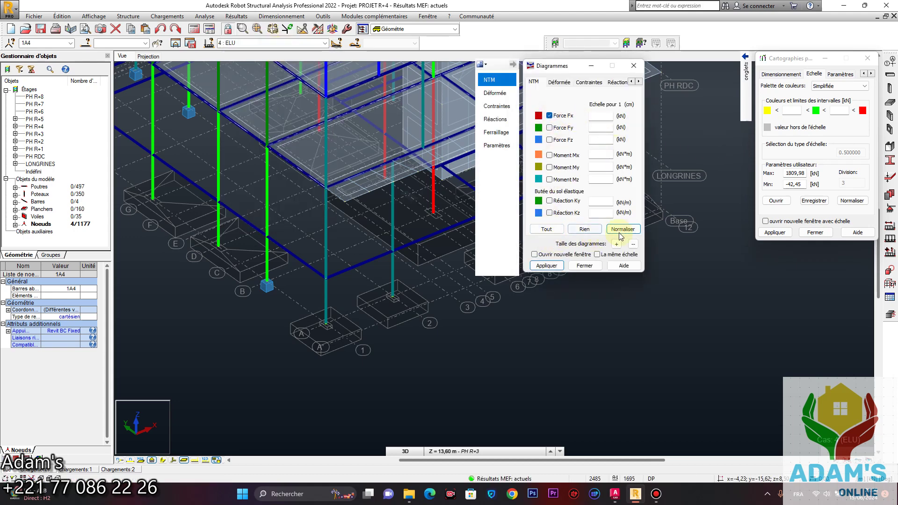
click(547, 265)
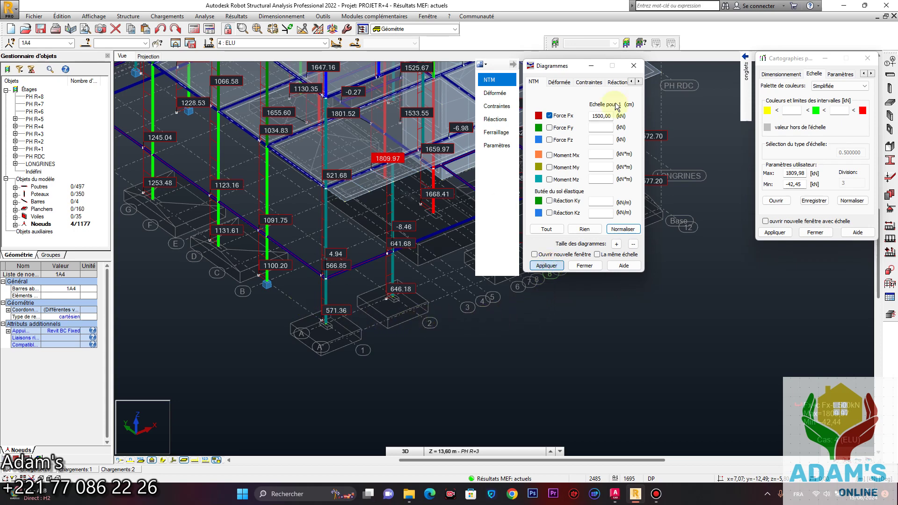
scroll(583, 68, down, 2)
drag(570, 70, 727, 67)
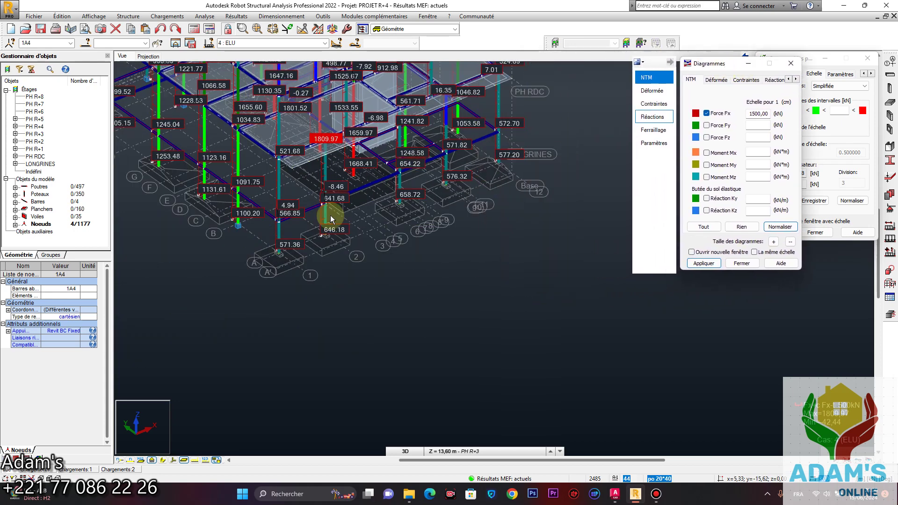
scroll(322, 227, up, 3)
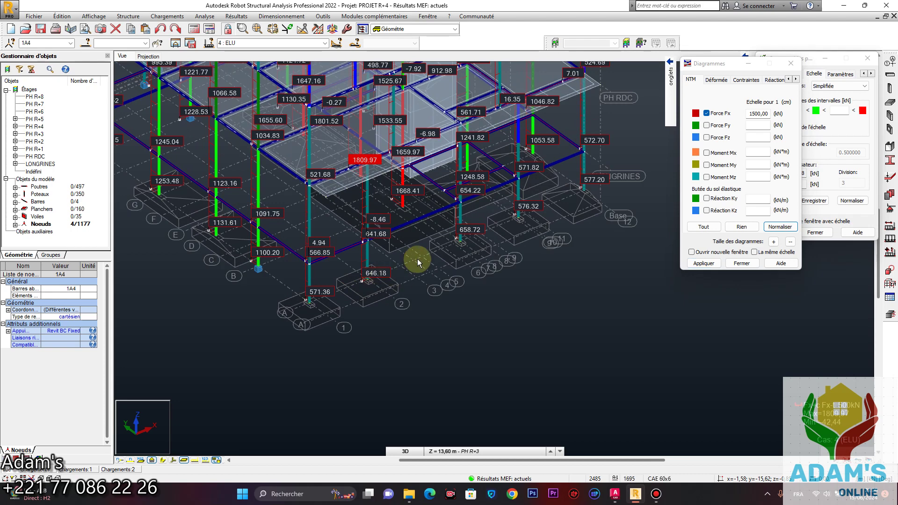
scroll(418, 272, up, 2)
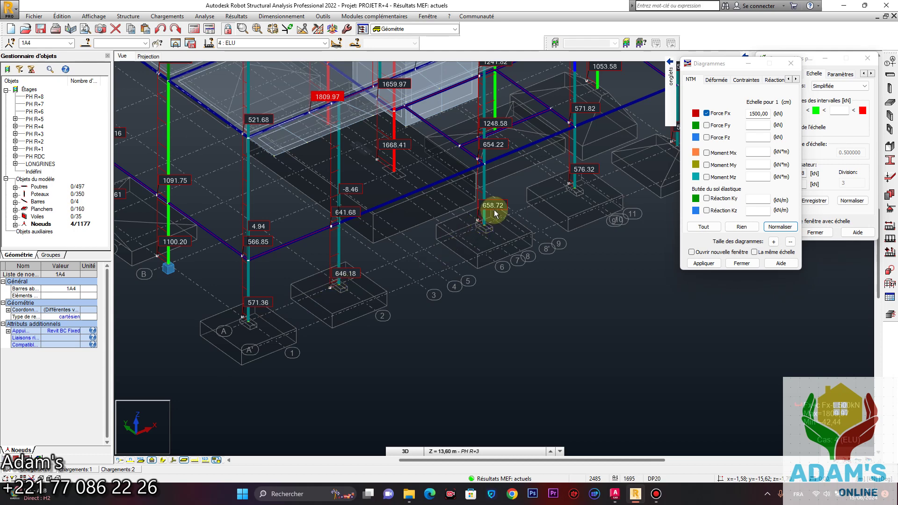
middle_drag(505, 213, 430, 232)
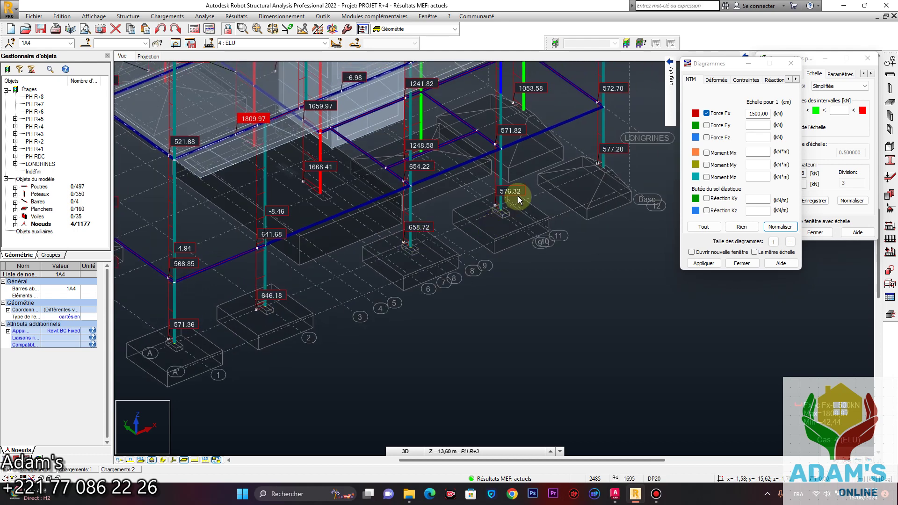
Limit the value labels on the Fx force diagrams to global extremes (extrêmes globaux) and apply the setting to the model
scroll(518, 200, down, 1)
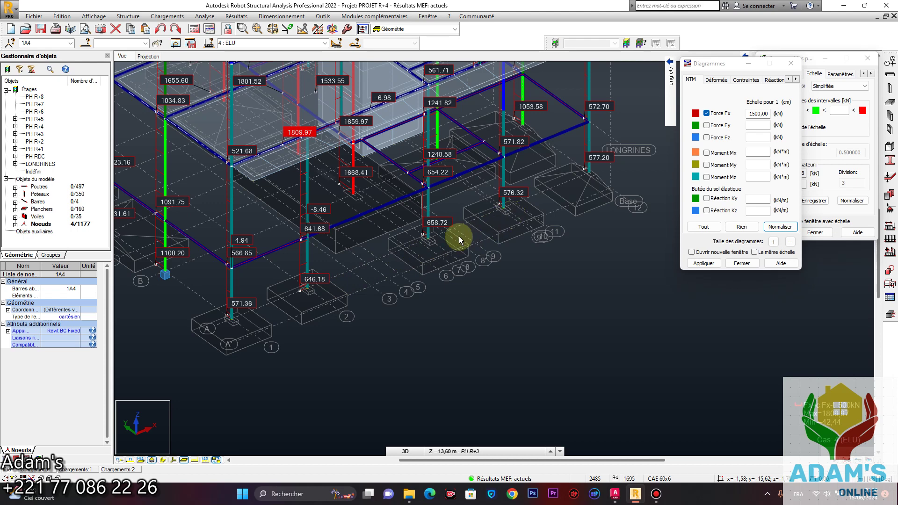
scroll(461, 239, down, 2)
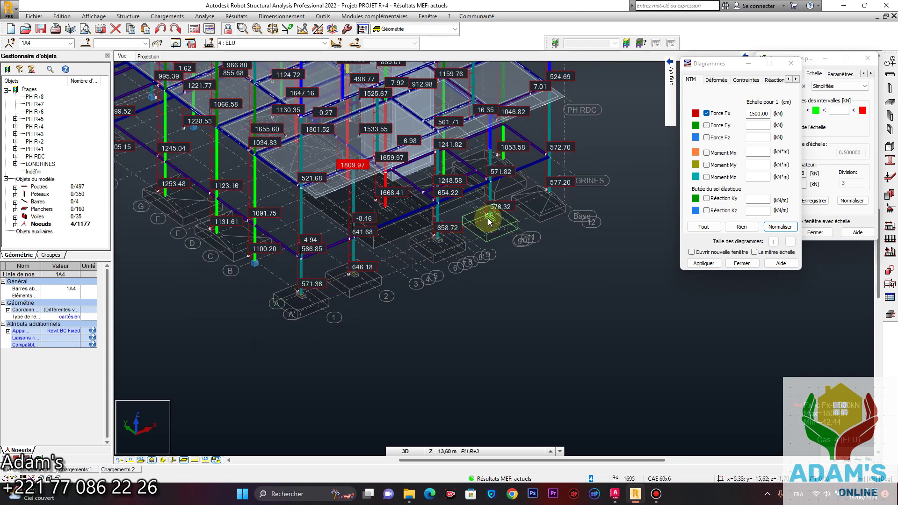
middle_drag(311, 277, 482, 330)
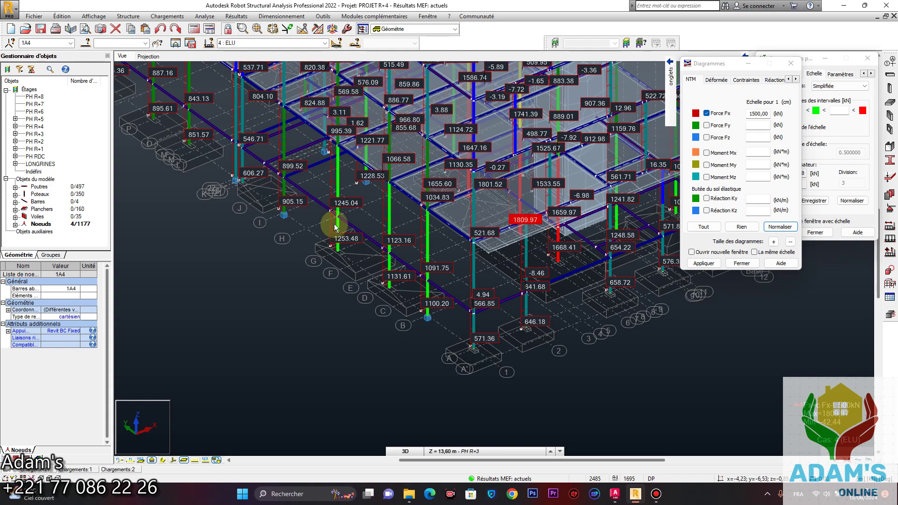
scroll(335, 228, down, 2)
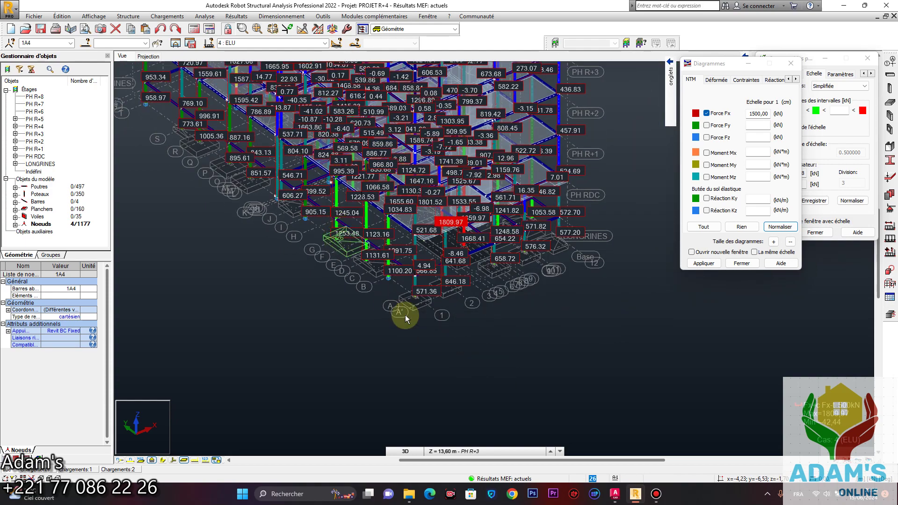
scroll(395, 219, down, 2)
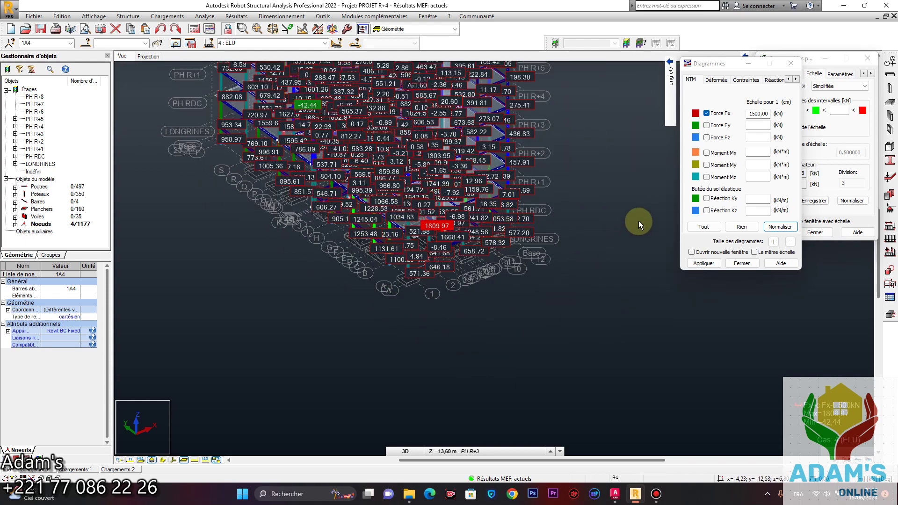
mouse_move(671, 123)
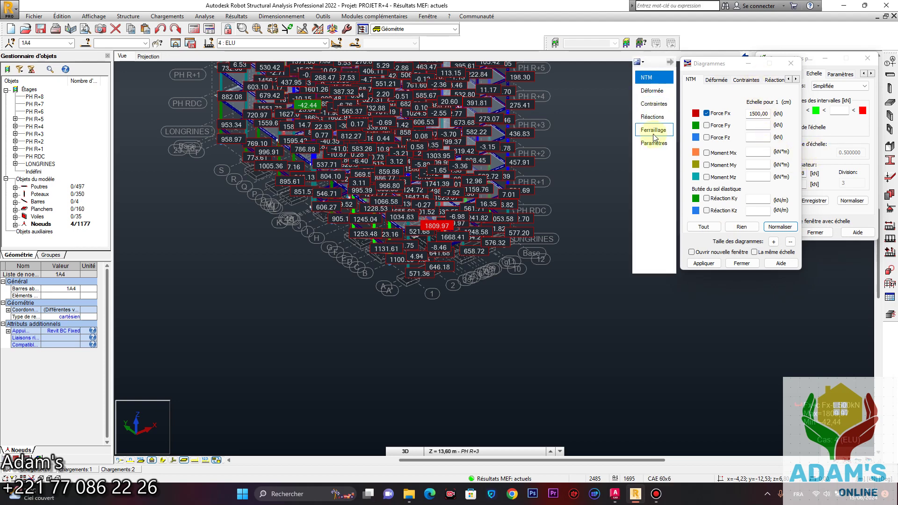
click(654, 143)
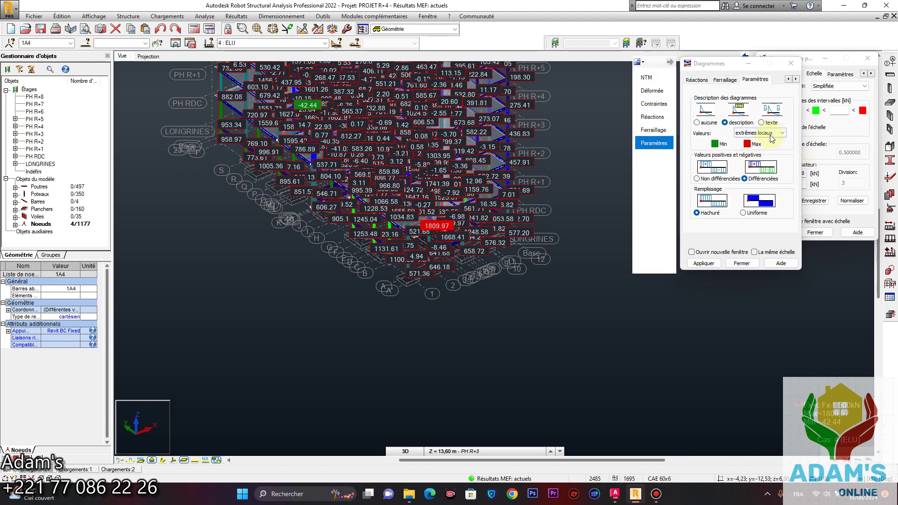
click(772, 136)
click(767, 154)
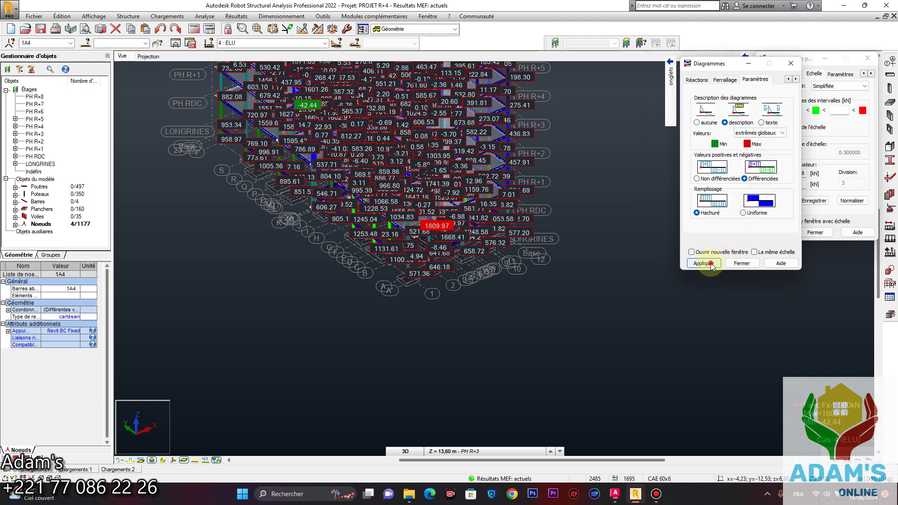
scroll(468, 246, up, 5)
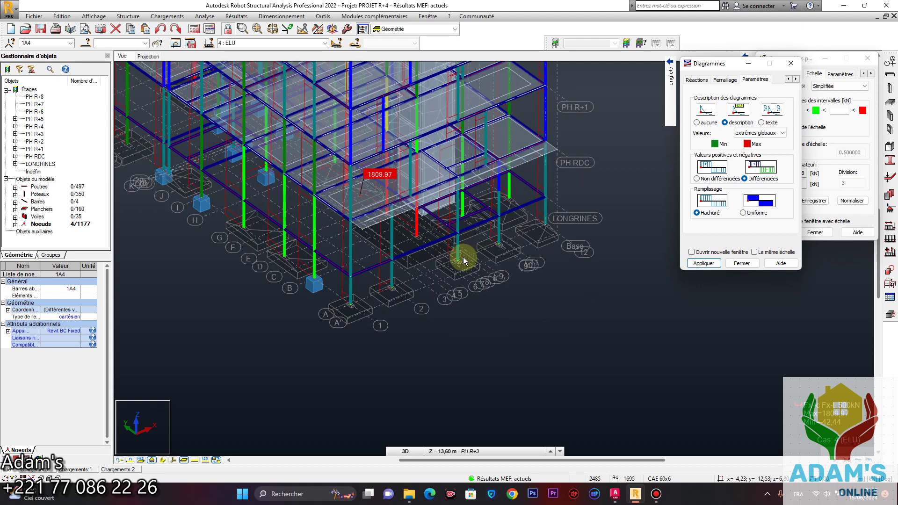